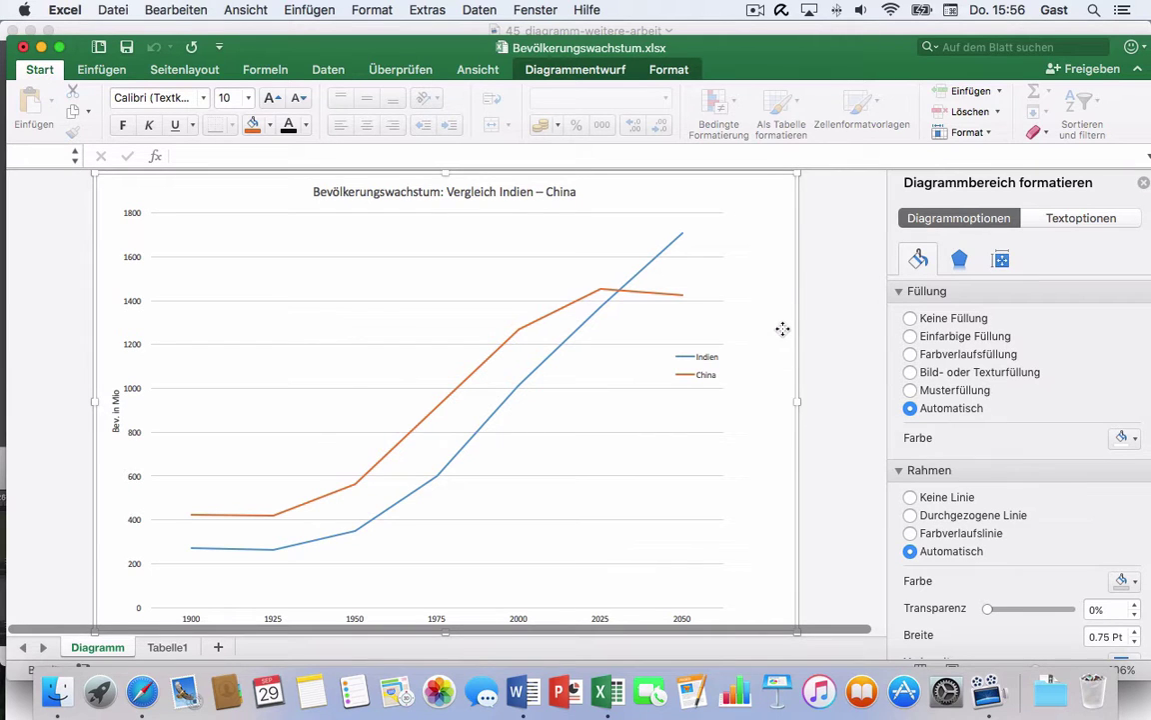
Step: Set the chart text to 12 pt, then move the title to the top-left at 18 pt
left_click(247, 98)
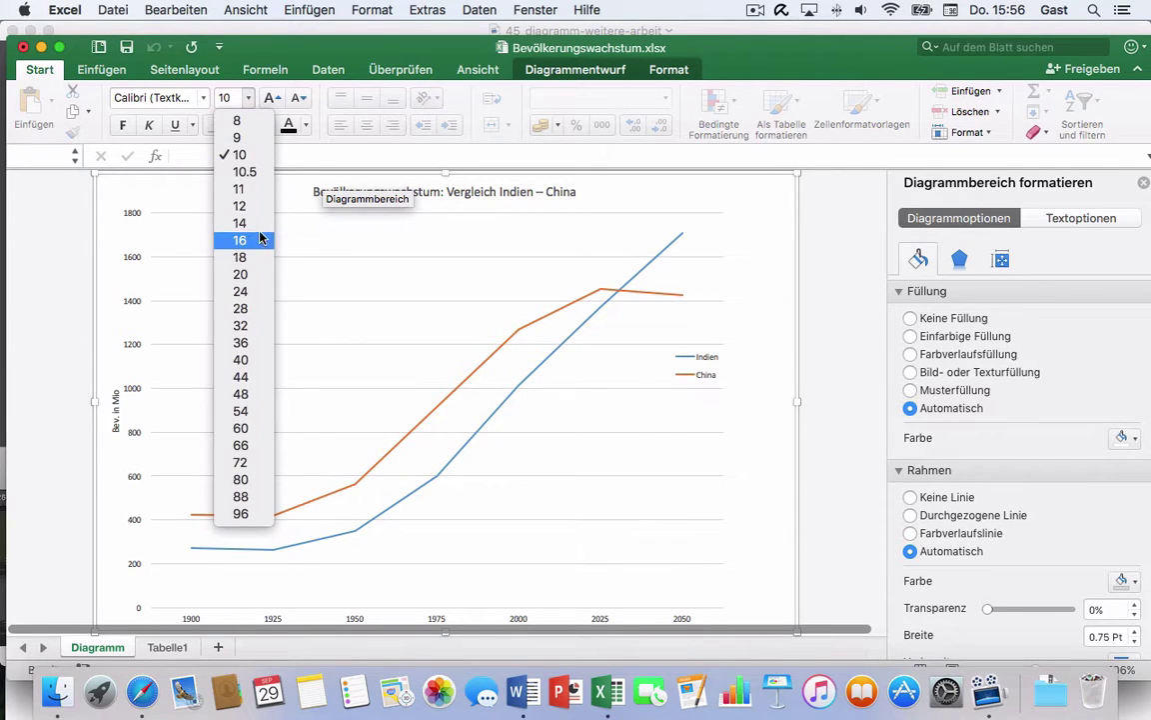
left_click(222, 190)
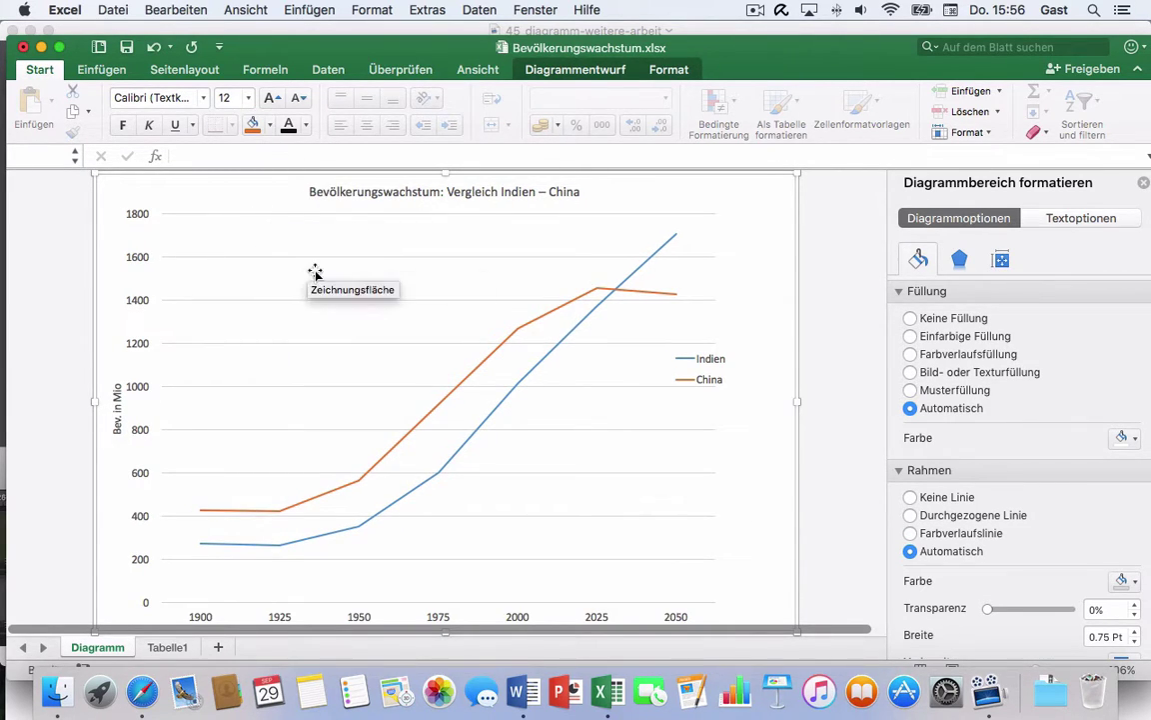
left_click(389, 188)
left_click_drag(391, 179, 205, 178)
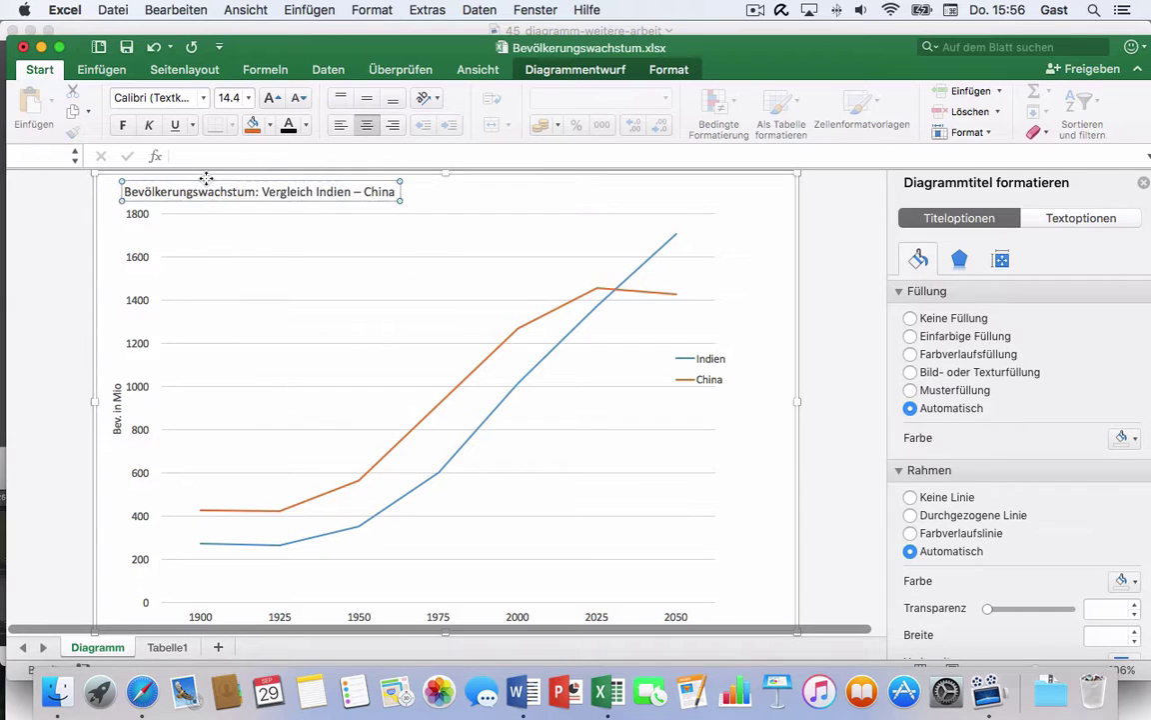
left_click(247, 98)
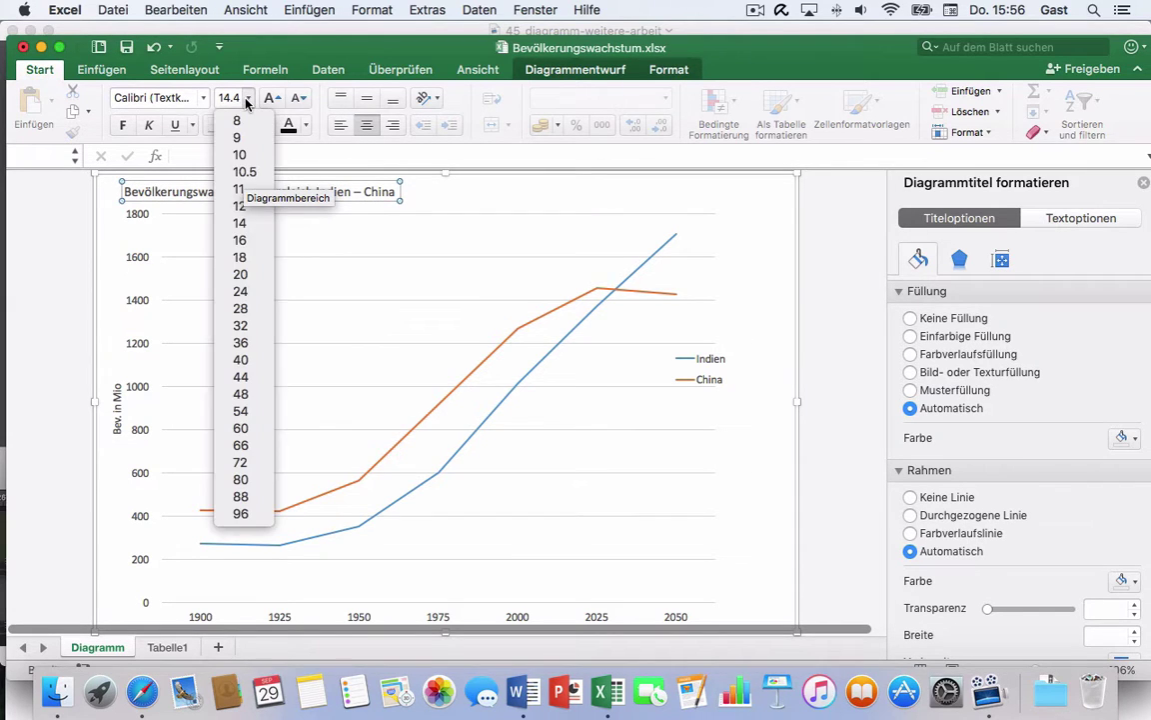
left_click(246, 257)
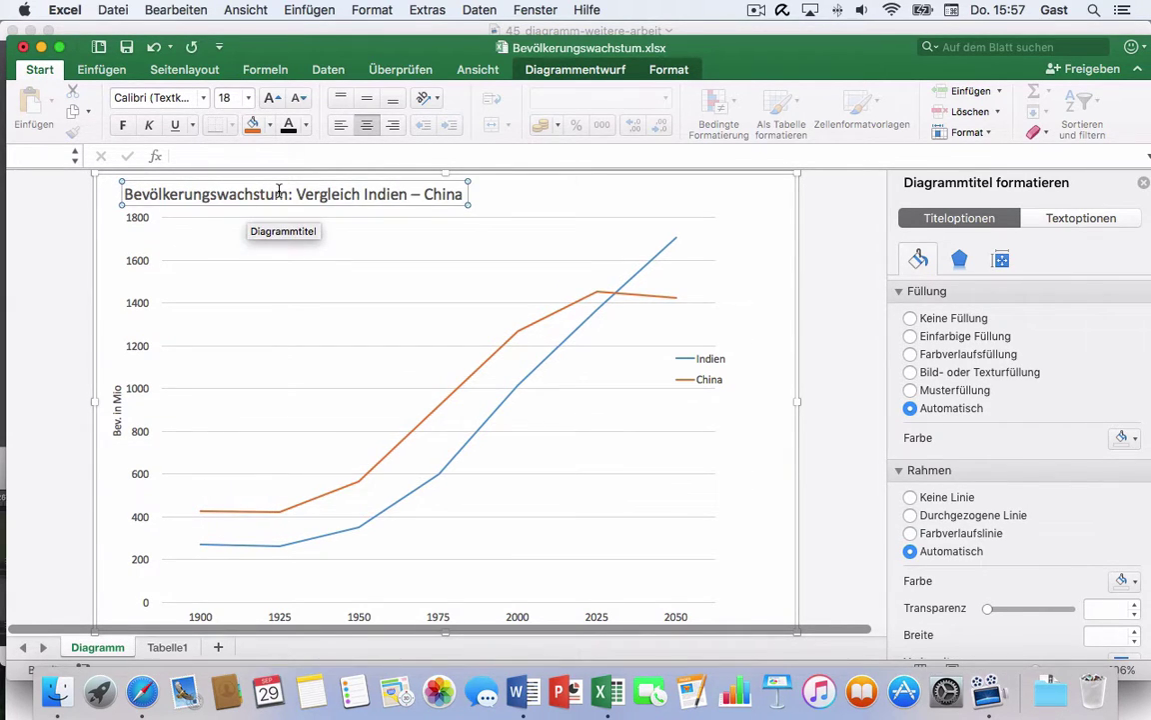
Step: Make 'Bevölkerungswachstum:' bold in the title and change the title's text colour
double_click(252, 192)
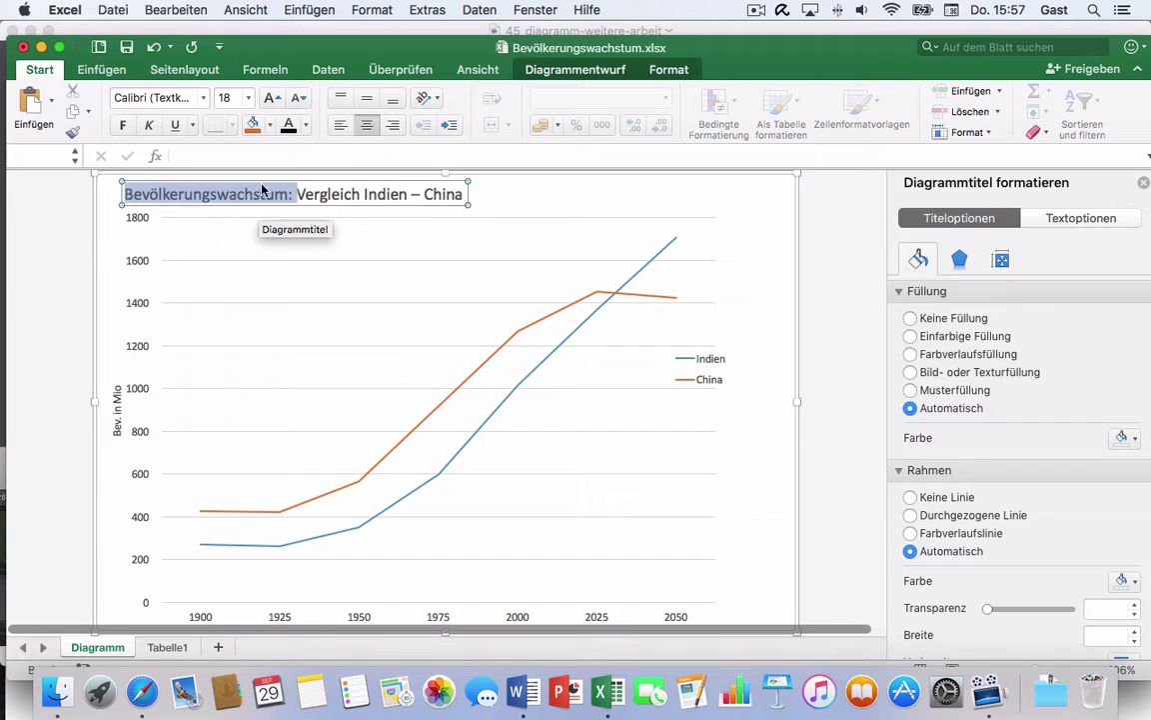
left_click(122, 125)
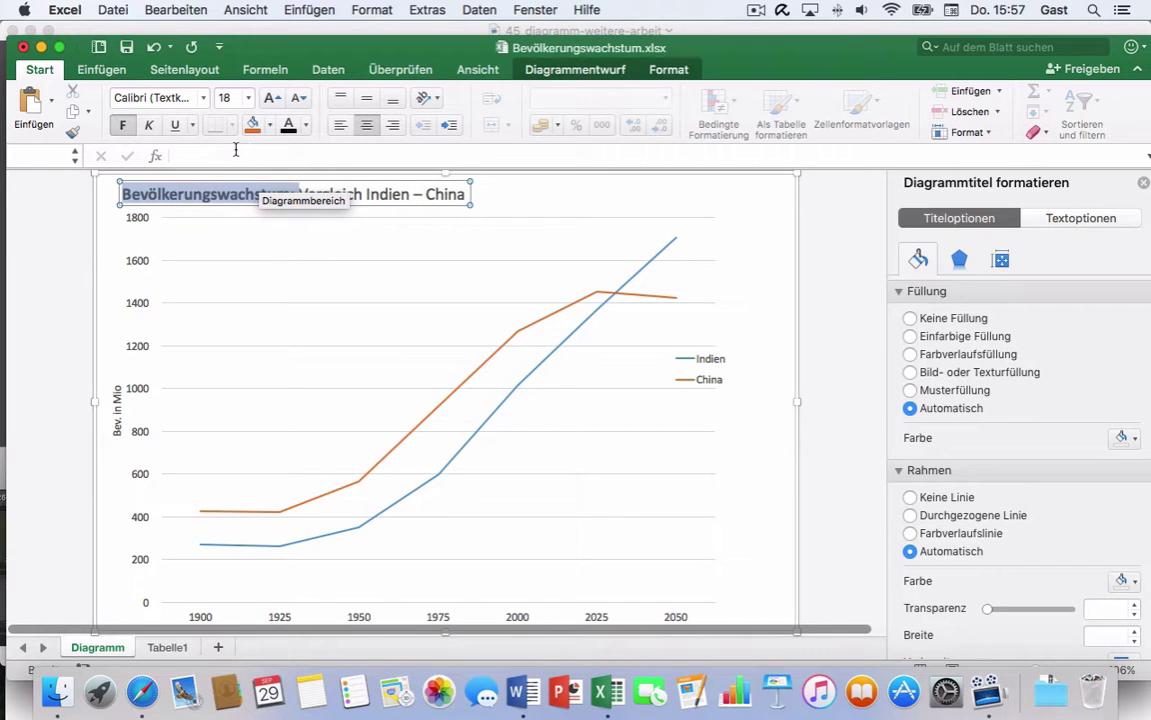
left_click(305, 125)
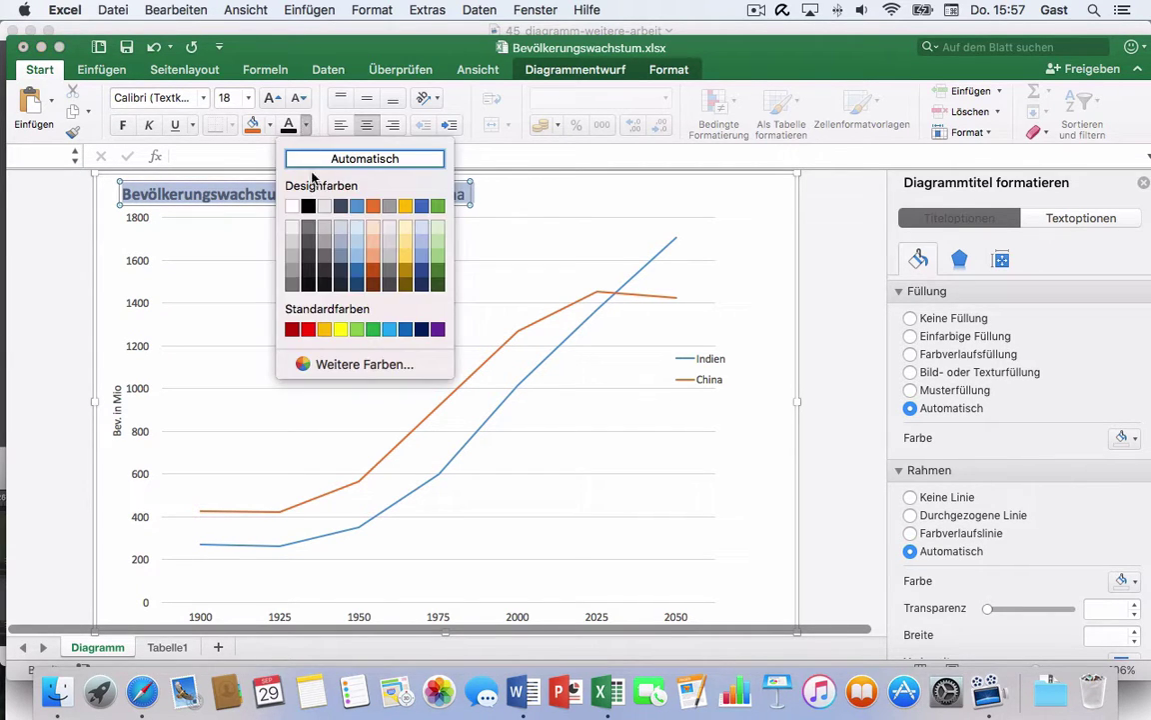
left_click(303, 221)
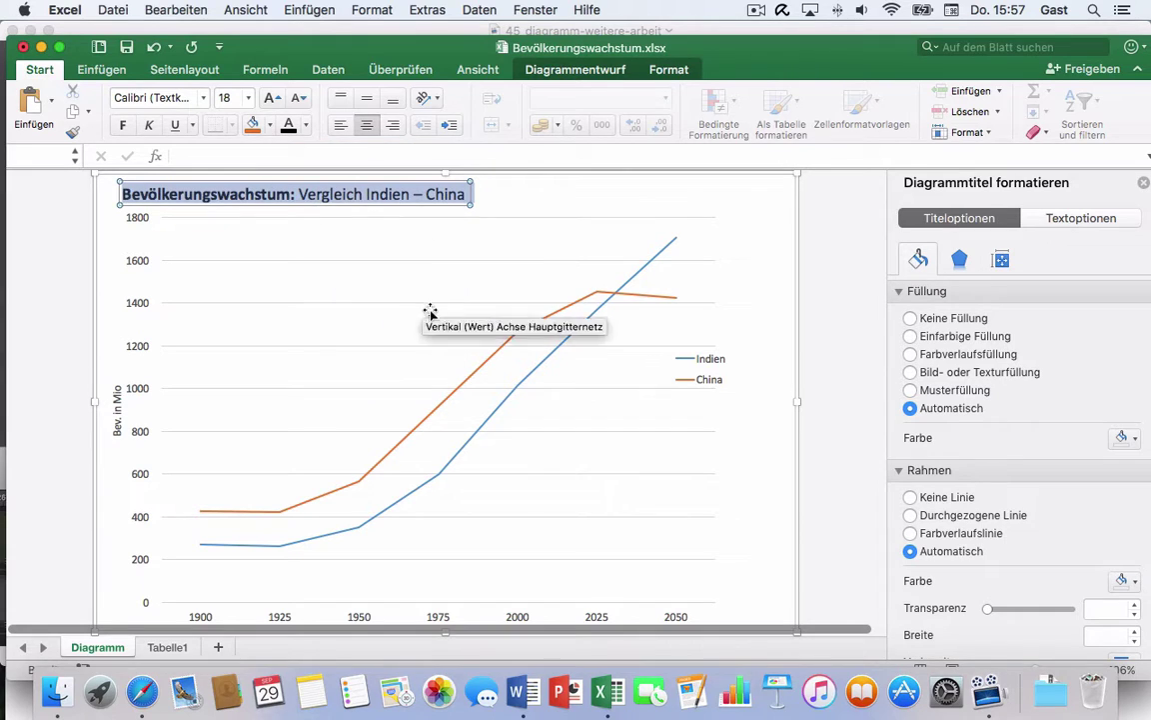
left_click(761, 260)
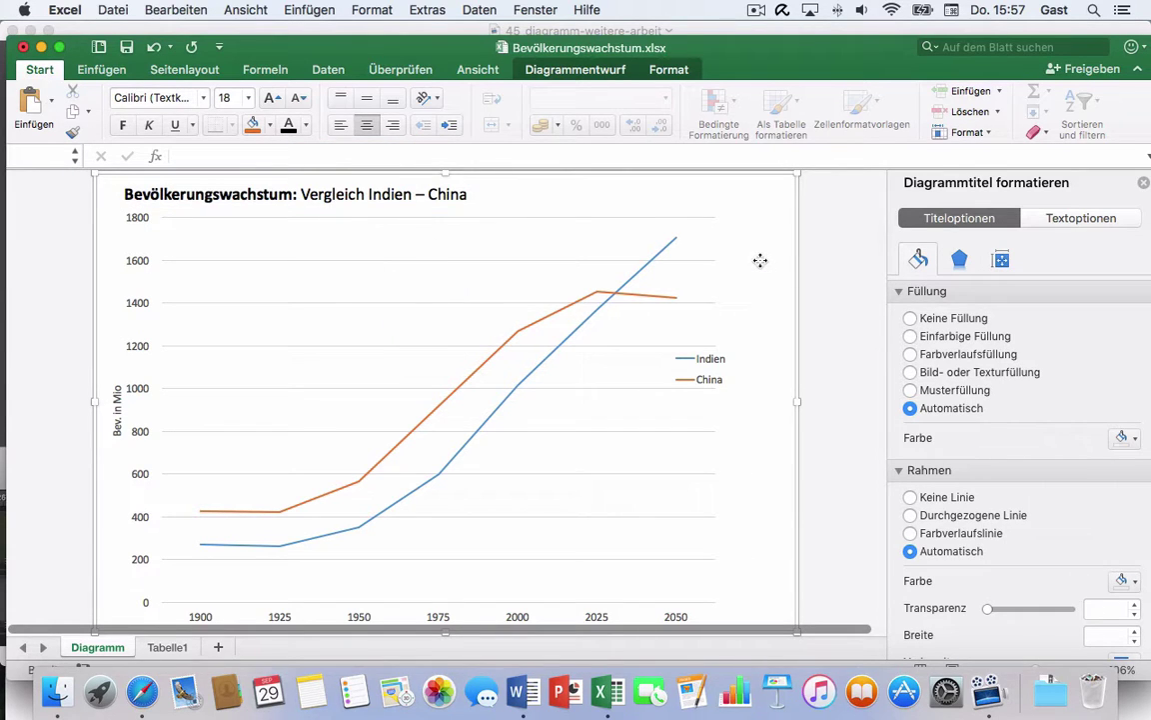
Step: Give the chart area a solid blue fill and the plot area a light blue fill
left_click(910, 336)
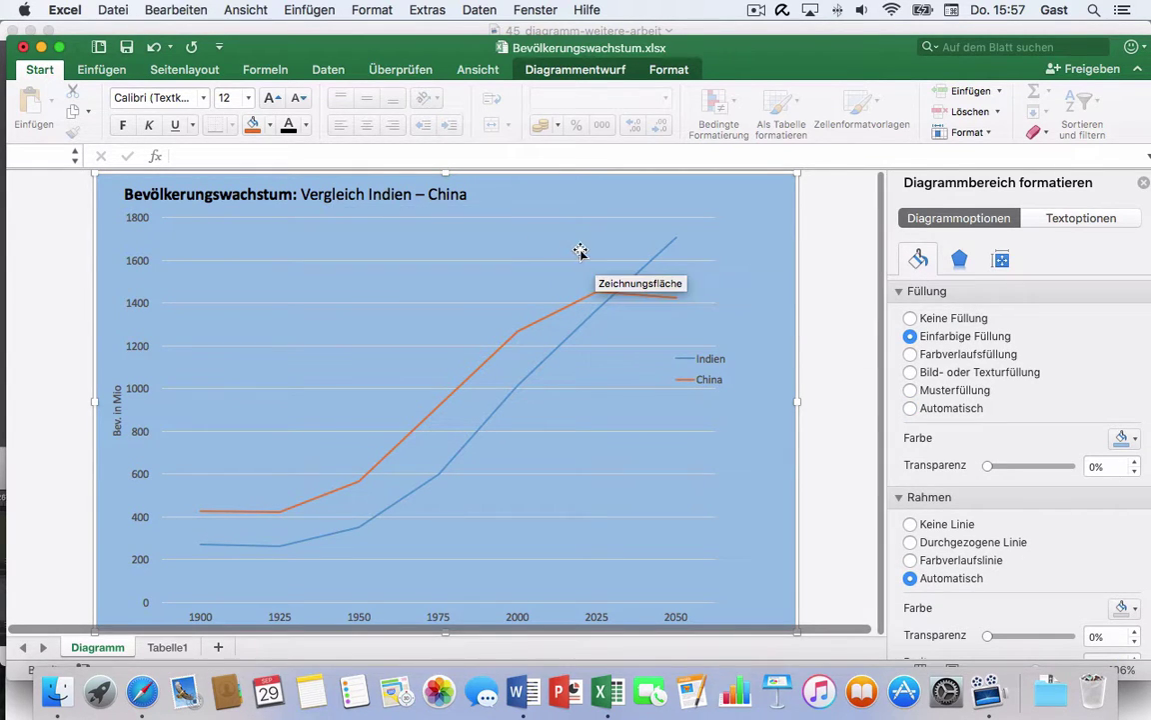
left_click(290, 241)
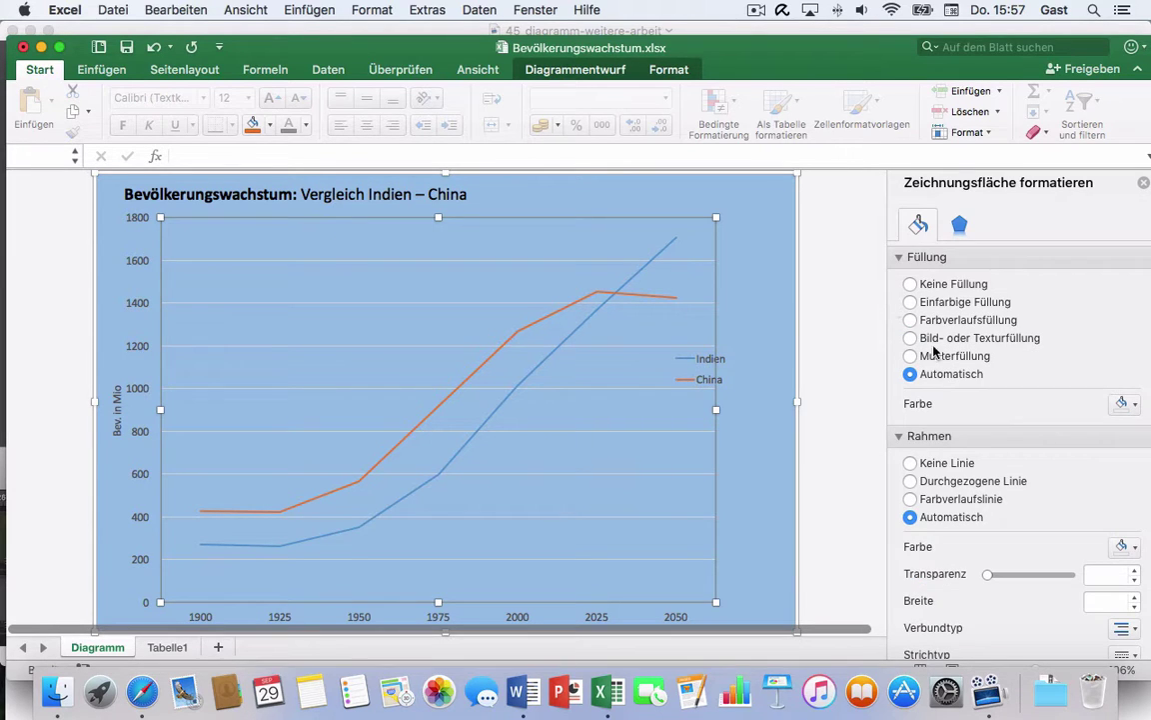
left_click(1125, 403)
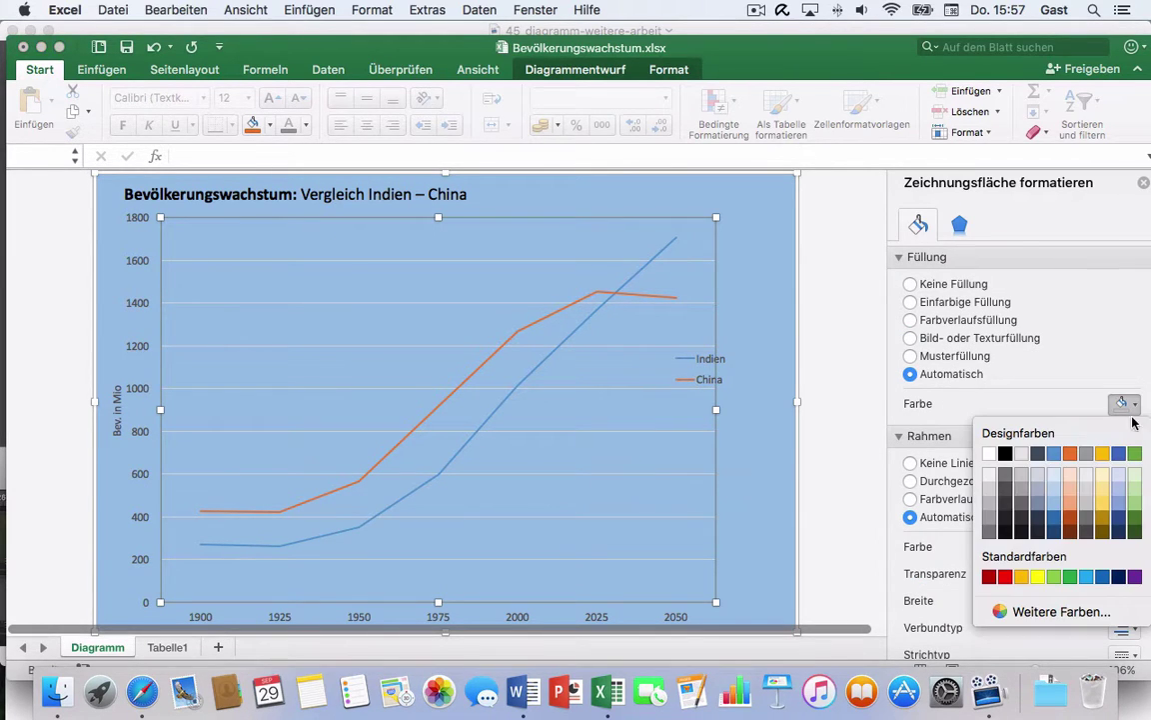
left_click(1052, 475)
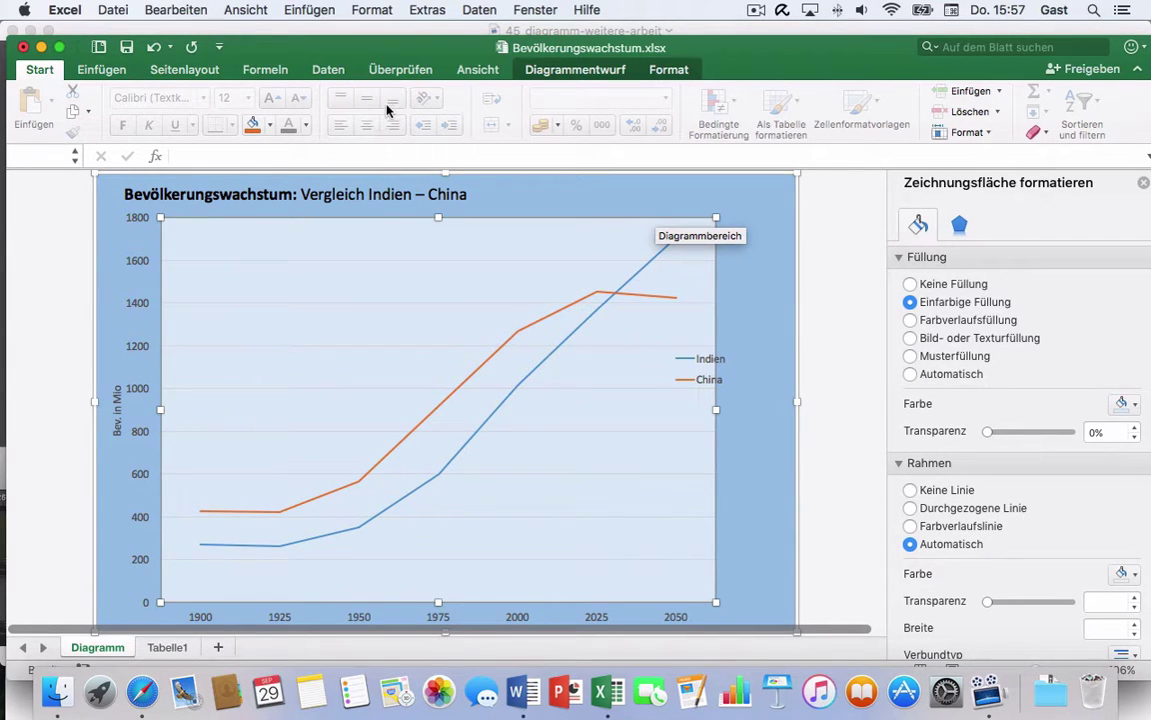
left_click(563, 75)
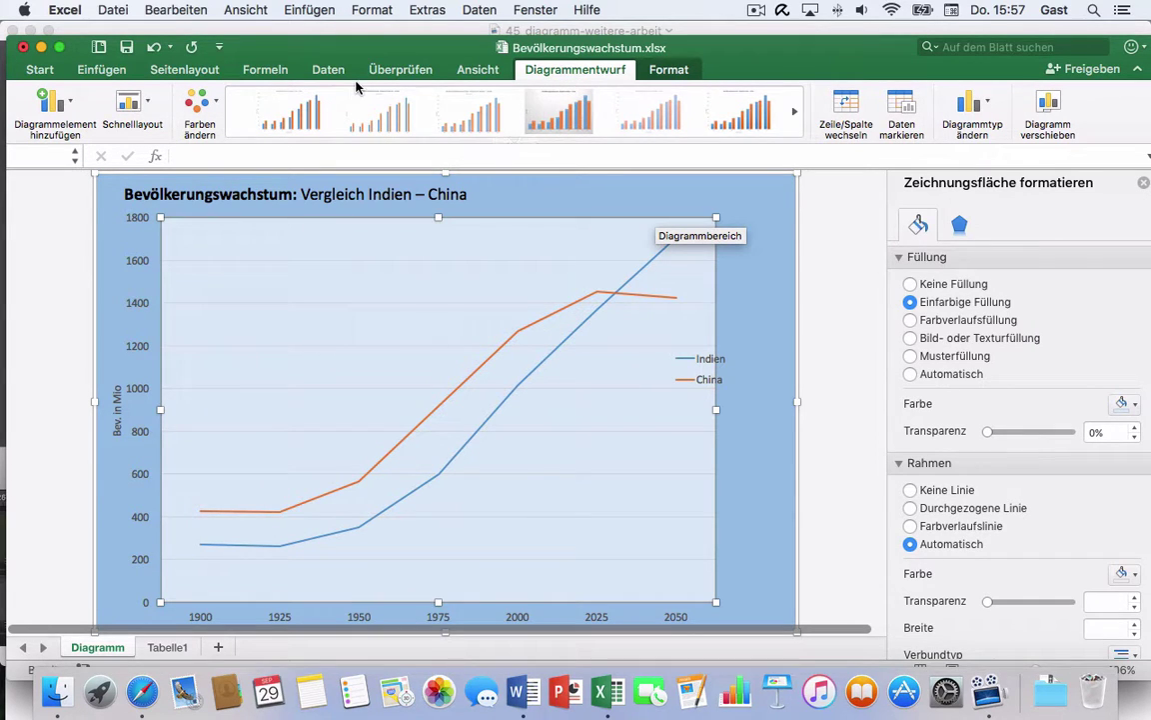
Step: Change the line chart to a clustered column chart (Gruppierte Säulen)
left_click(987, 104)
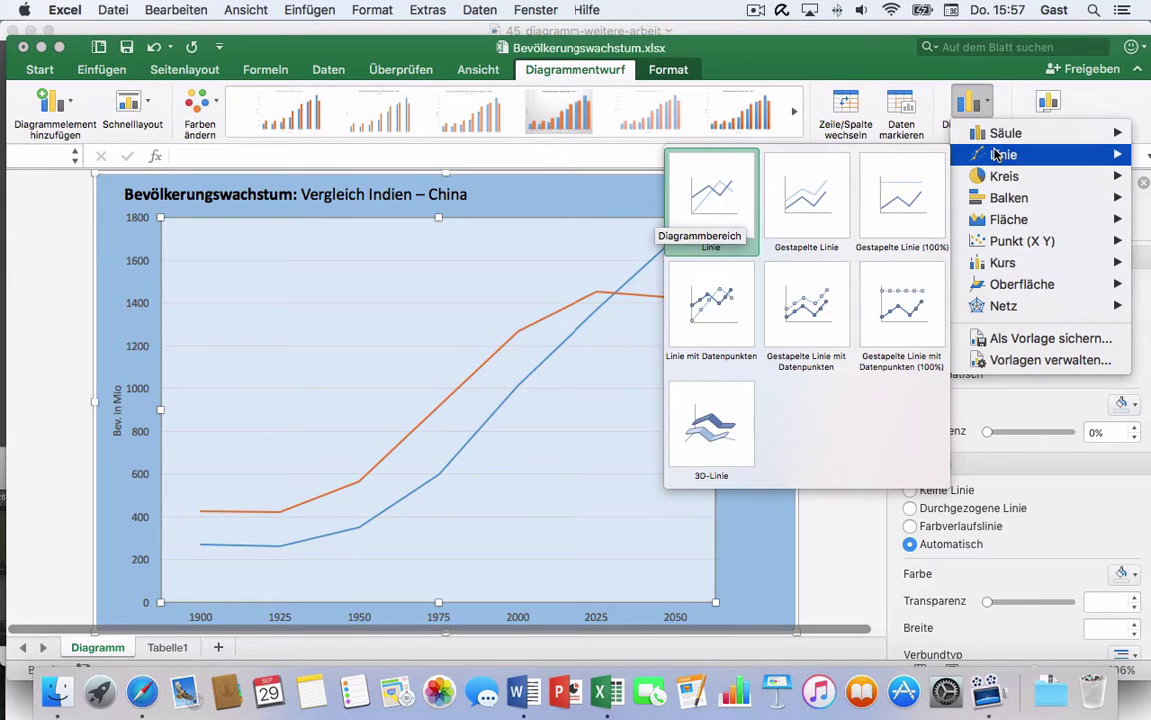
mouse_move(1004, 133)
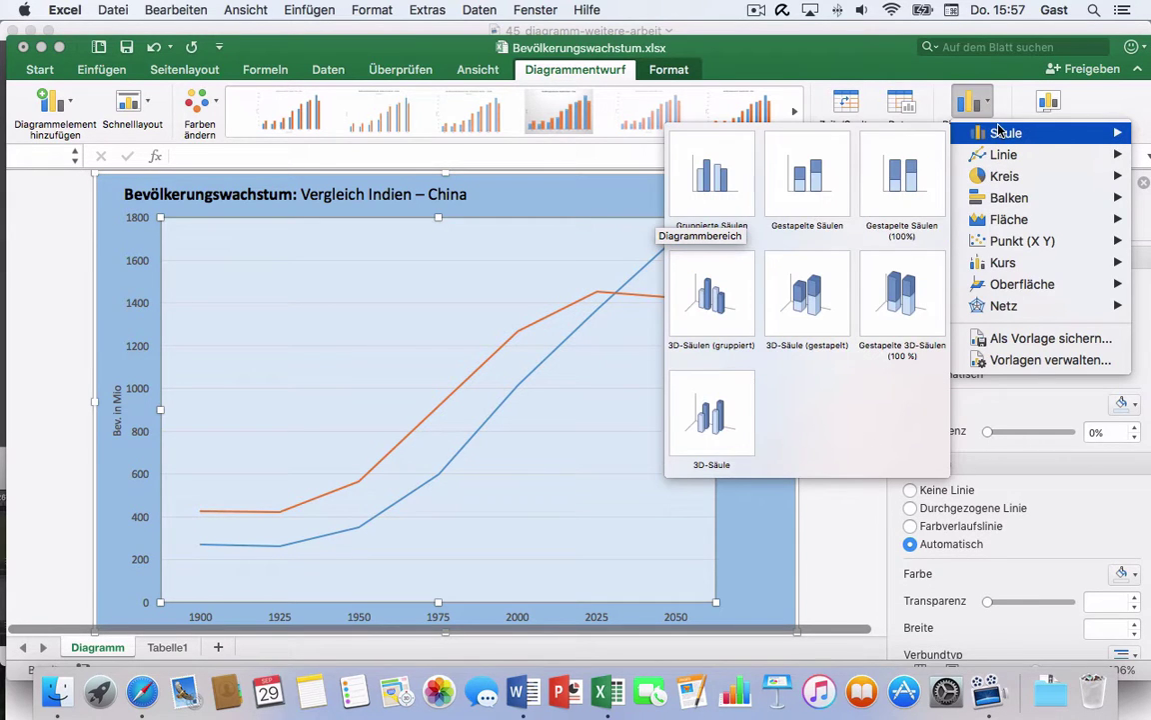
left_click(734, 181)
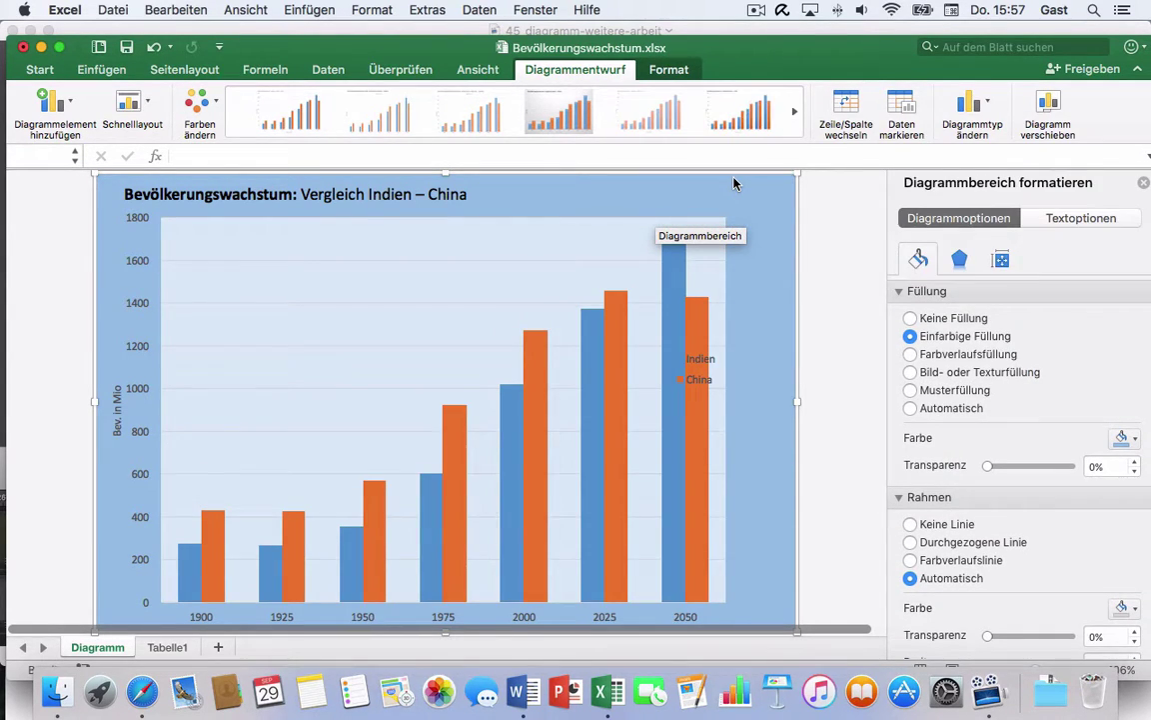
Step: Set the Indien/China legend position to Unten, below the plot
left_click(708, 349)
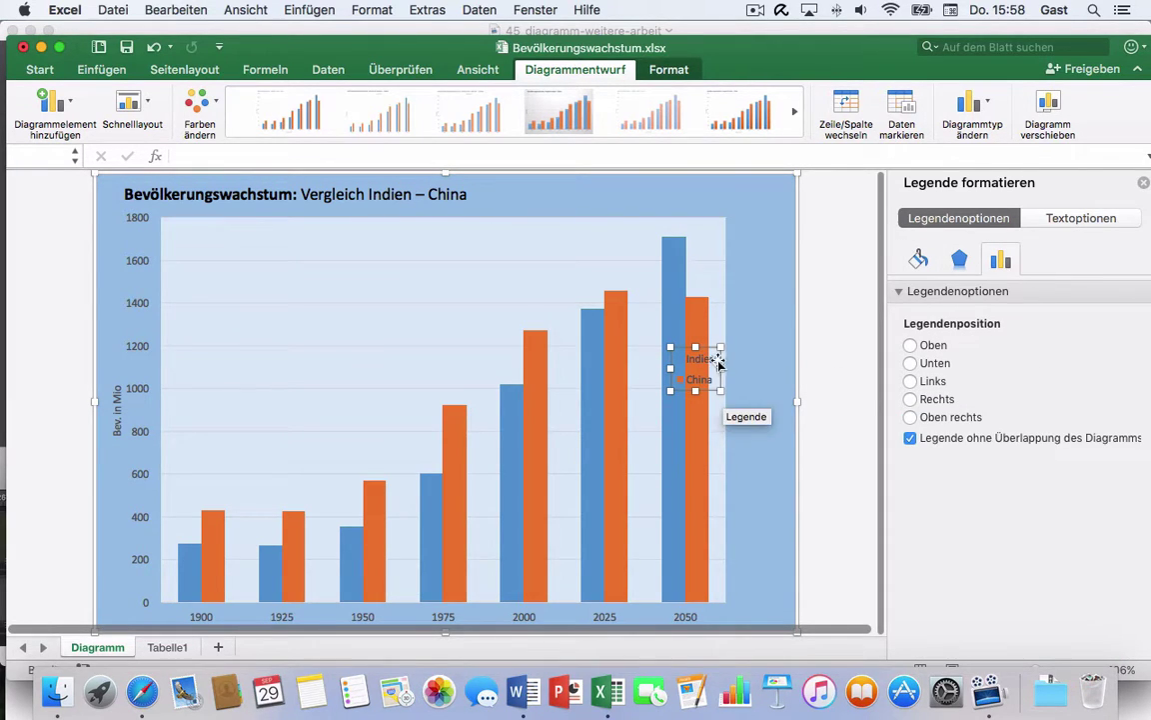
left_click(910, 363)
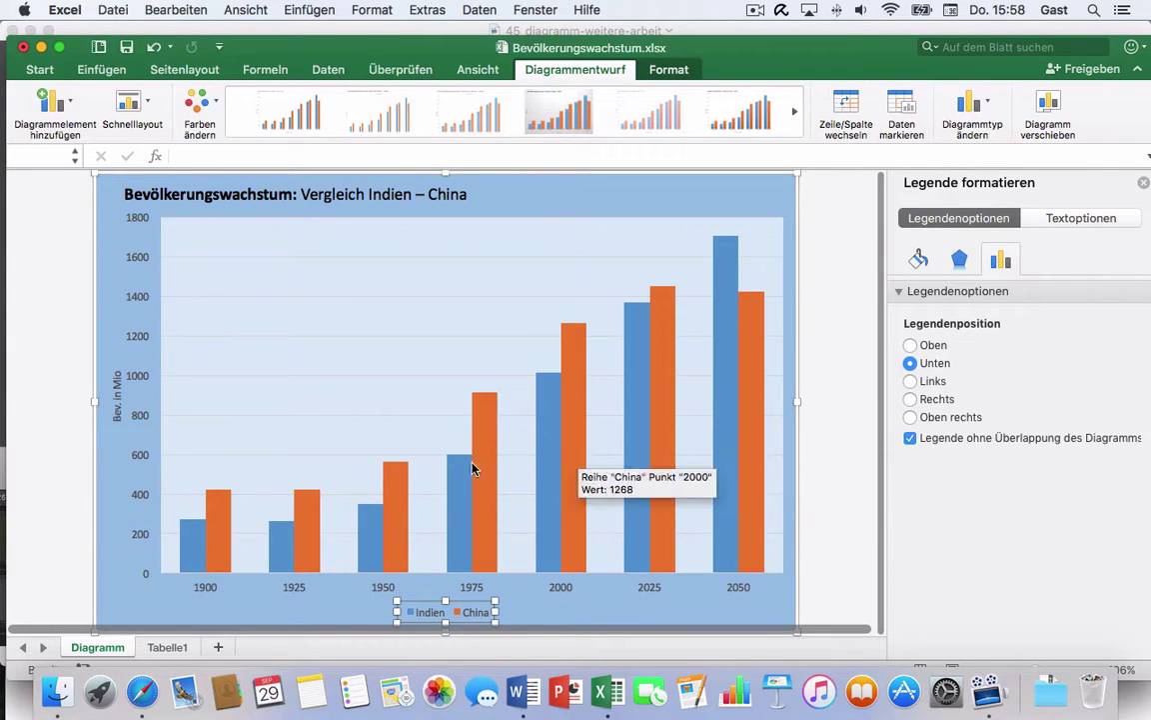
mouse_move(201, 552)
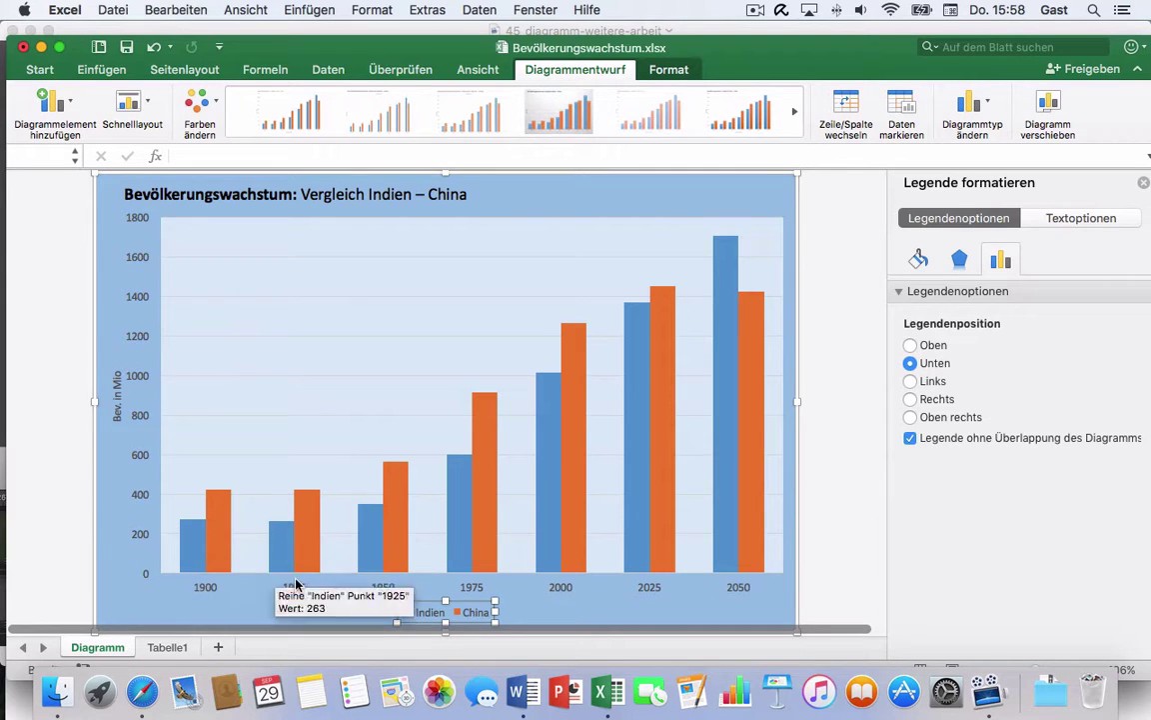
left_click(411, 614)
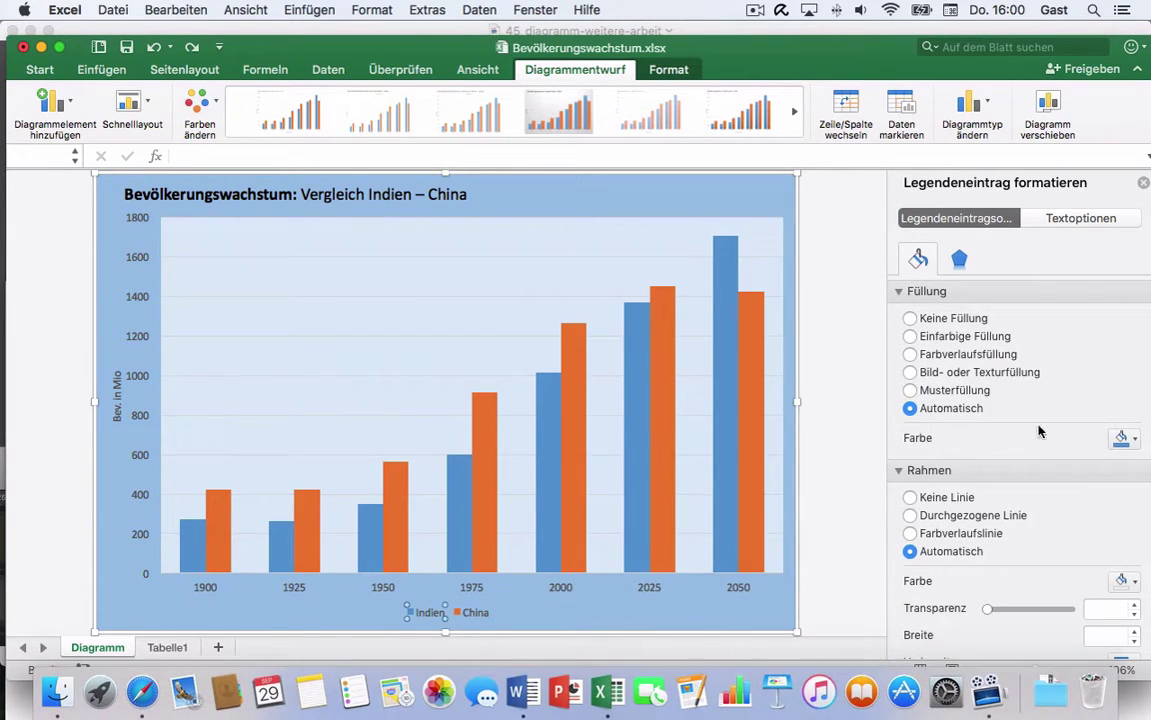
Step: Give the Indien columns a gradient fill with both gradient stops set to red
left_click(1134, 441)
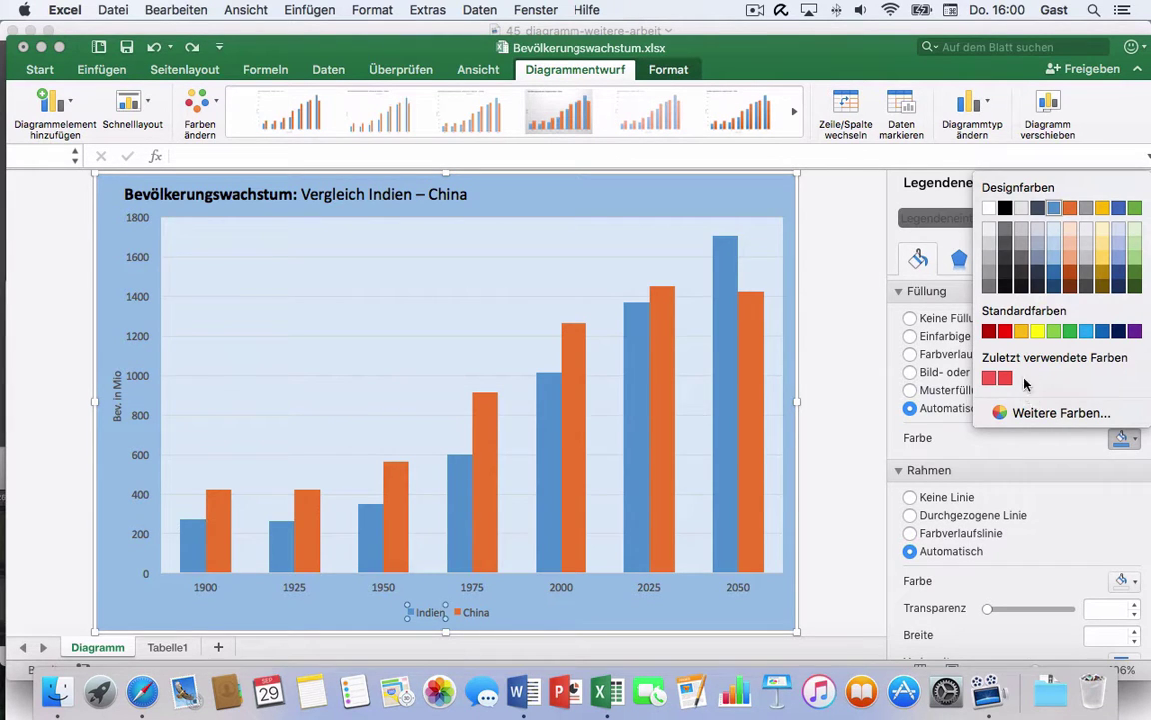
left_click(1006, 336)
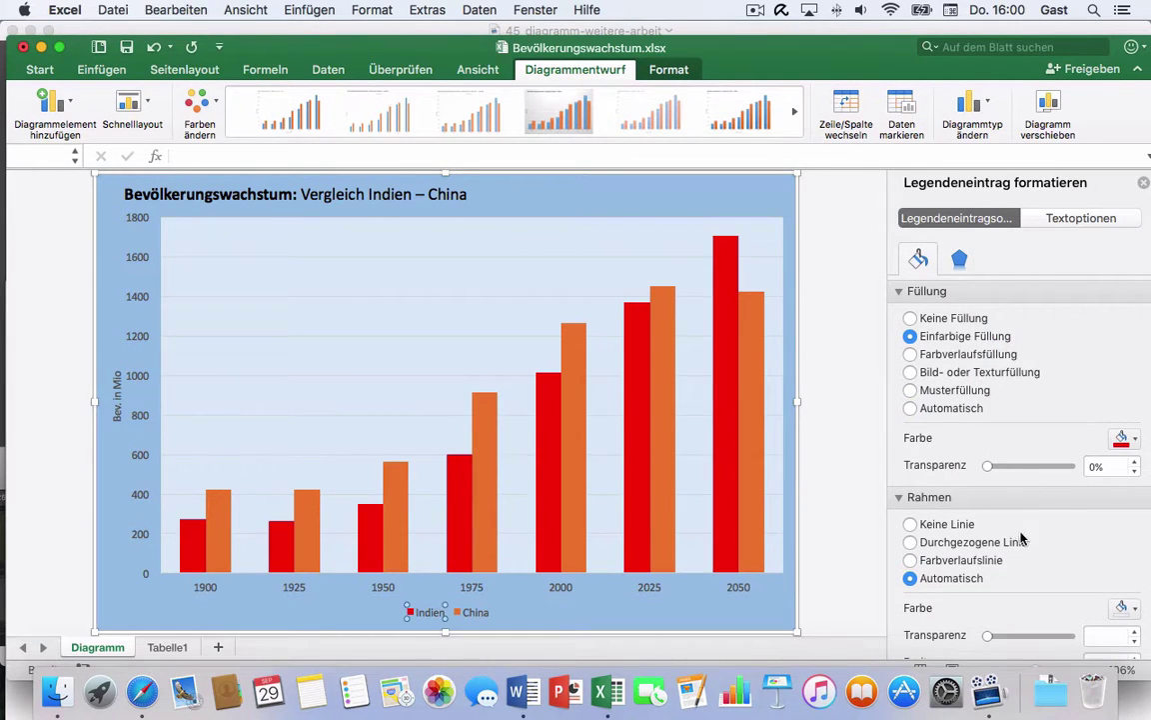
left_click(910, 354)
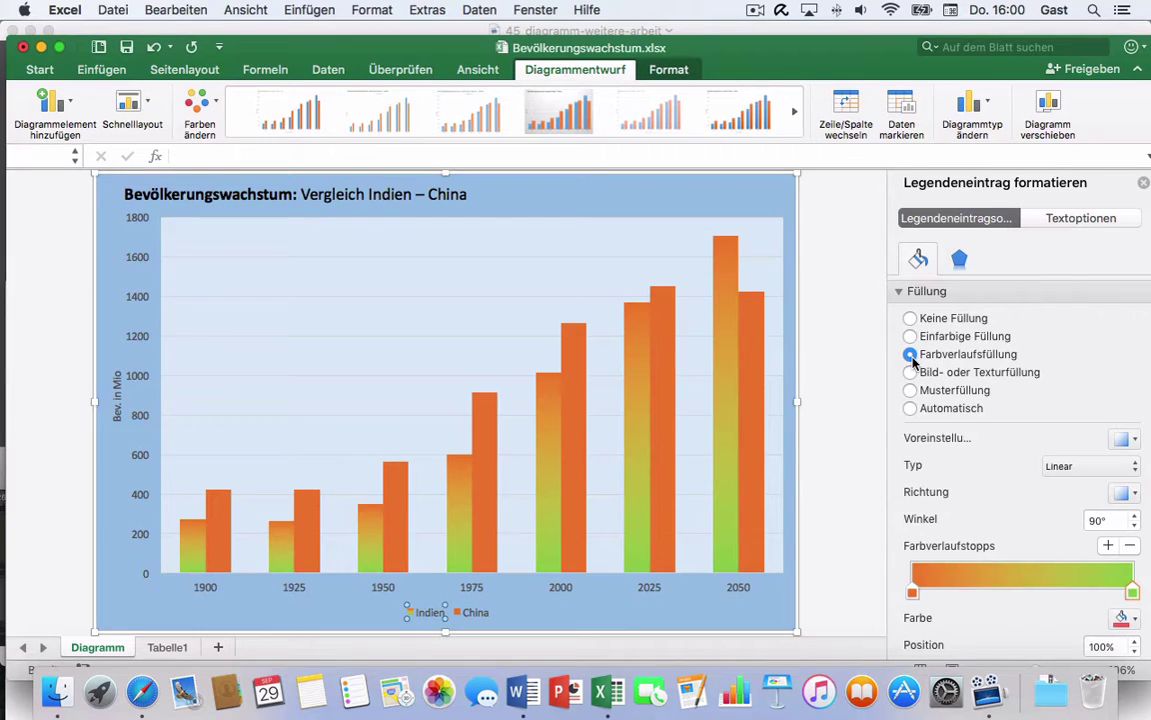
left_click(1124, 618)
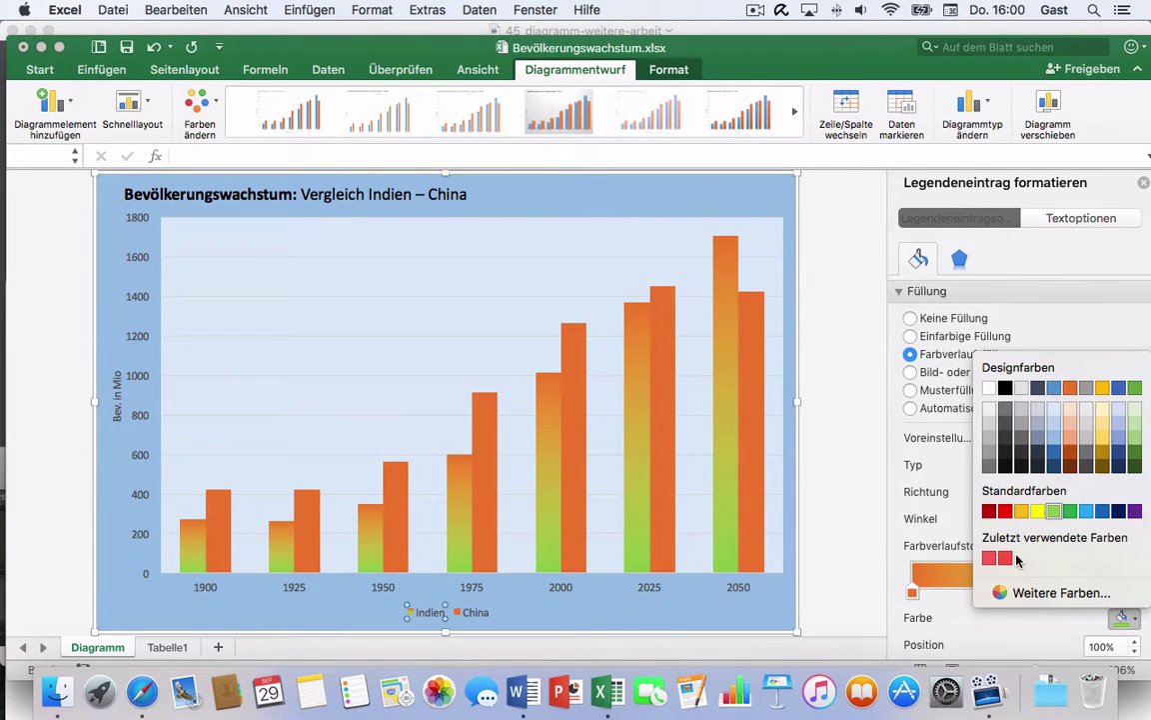
left_click(1003, 511)
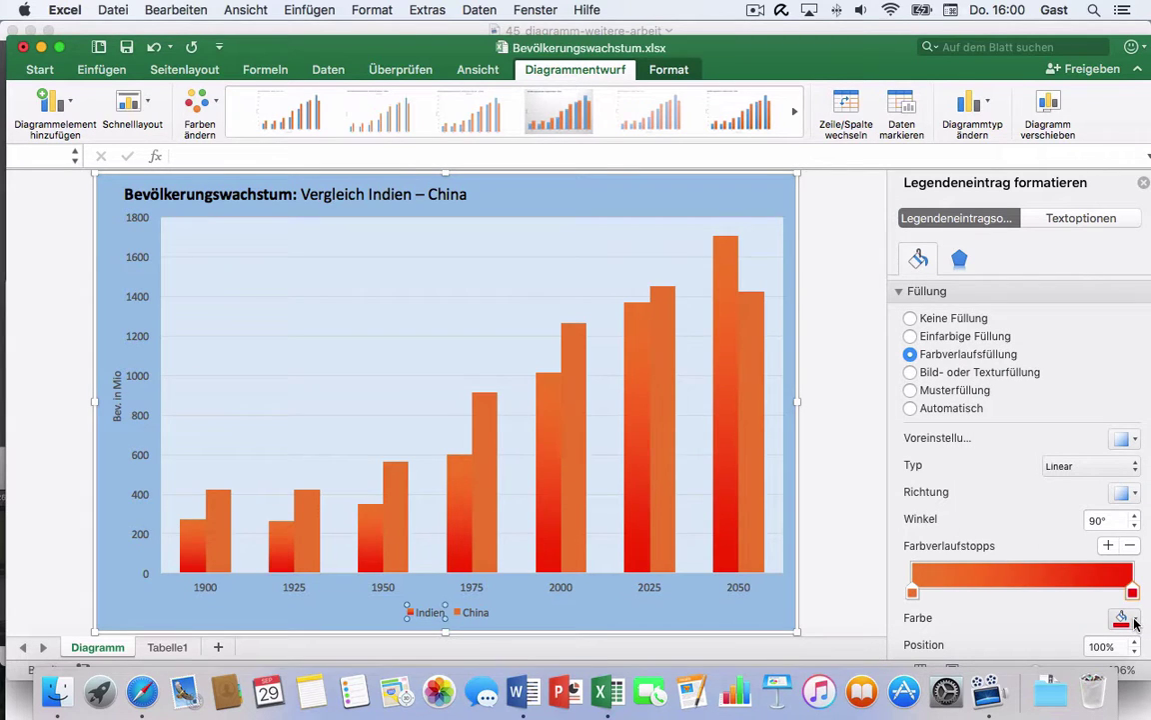
left_click(913, 593)
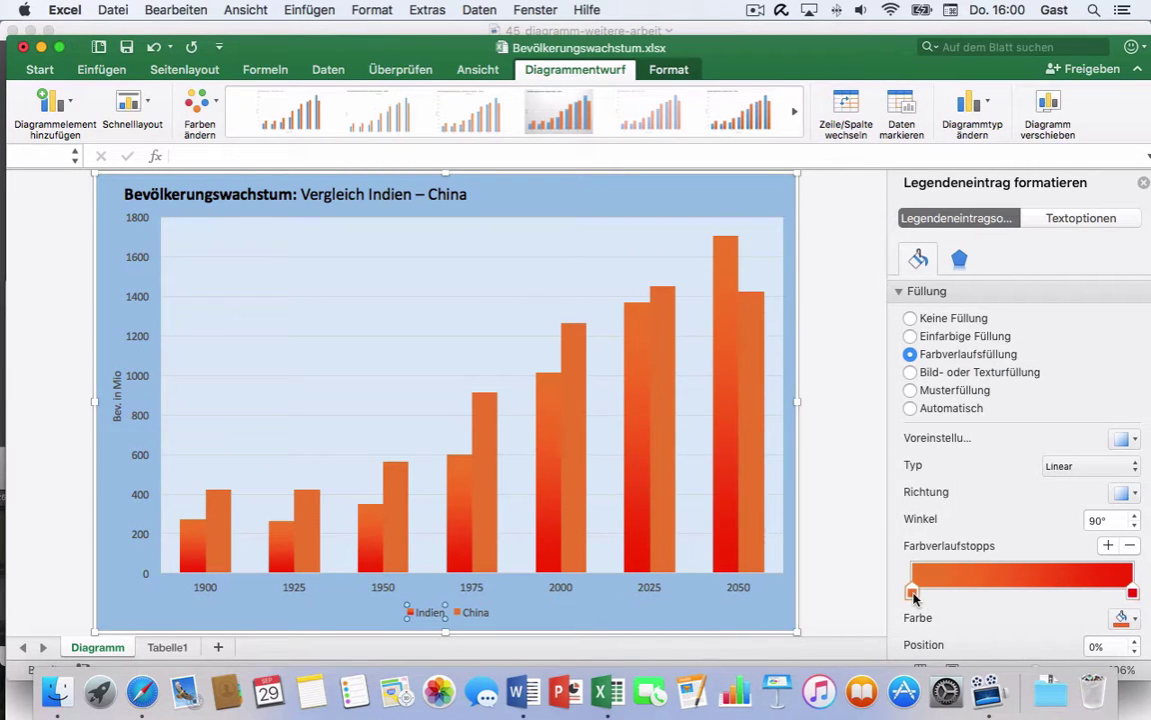
left_click(1132, 621)
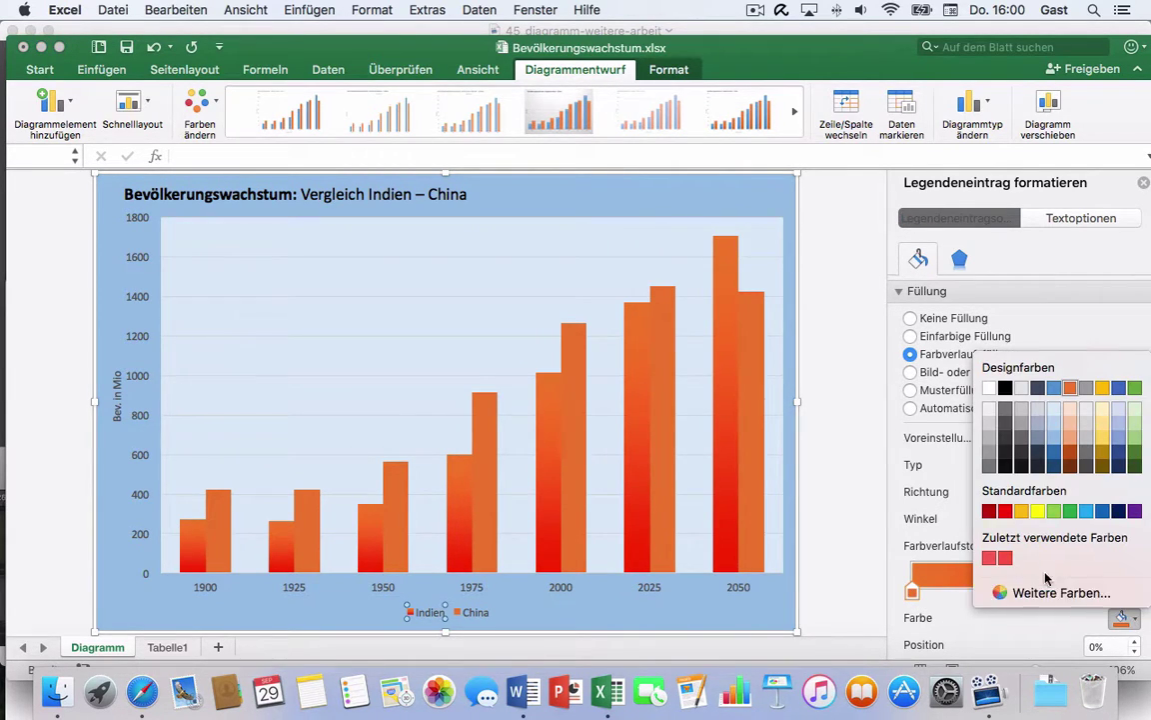
left_click(1006, 559)
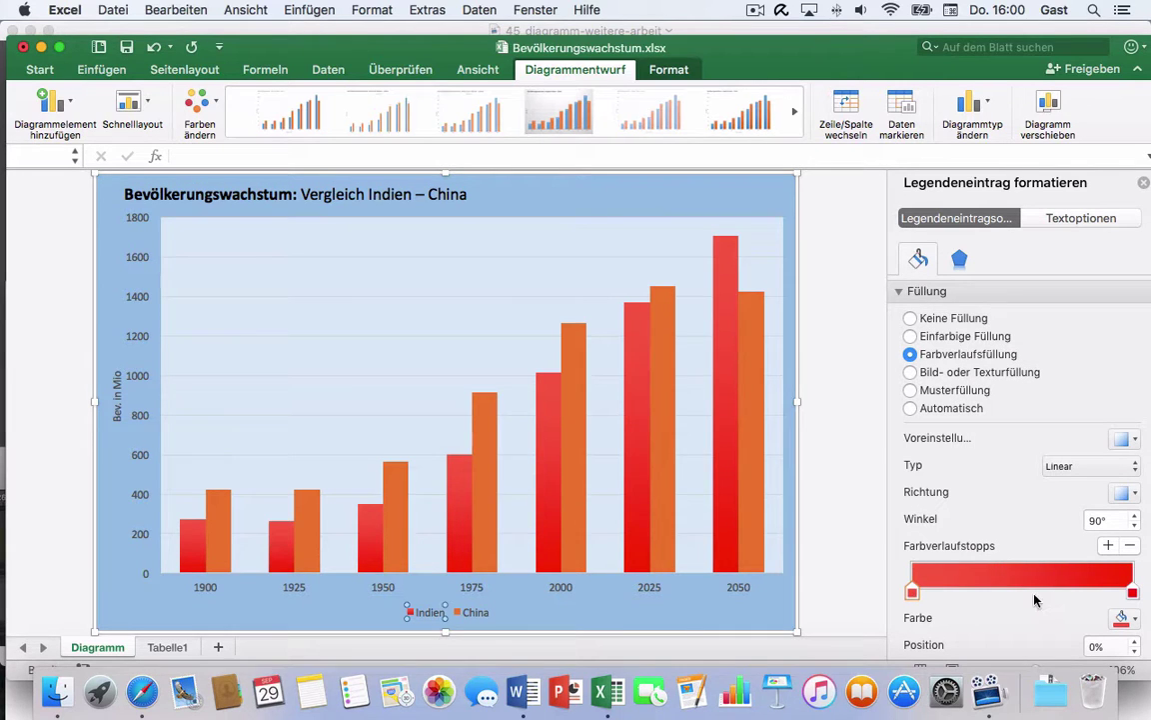
left_click(456, 615)
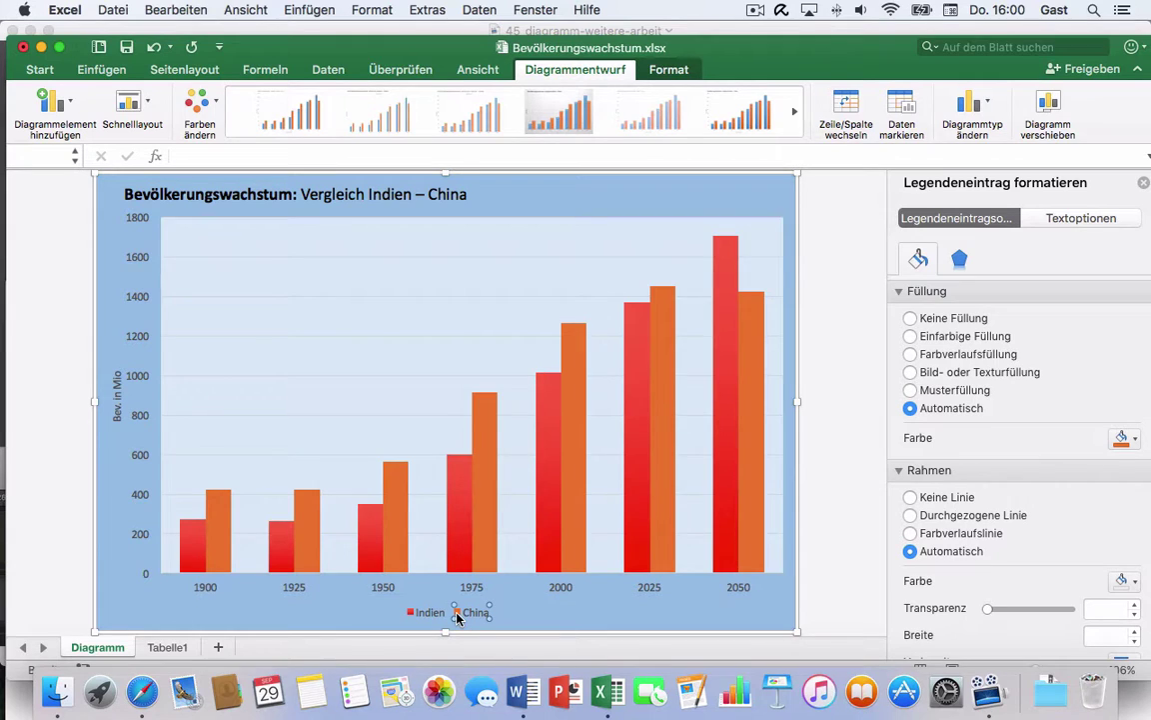
Step: Give the China columns a gradient fill with the end stop set to blue
left_click(1124, 438)
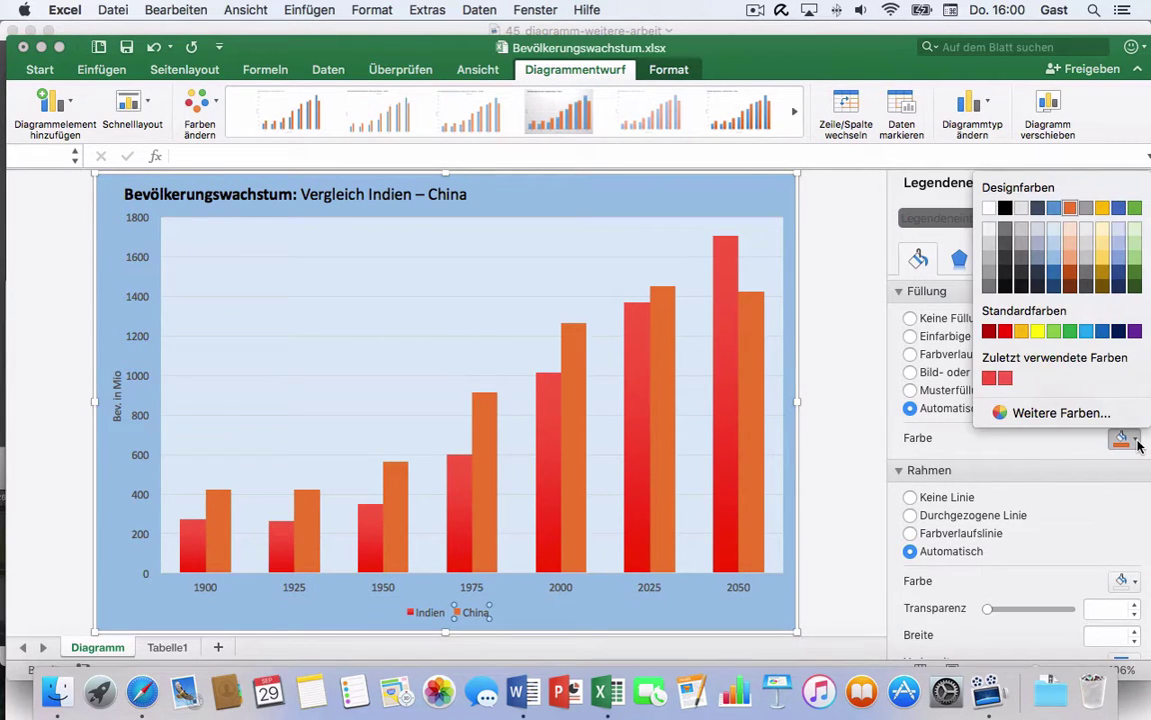
left_click(1105, 334)
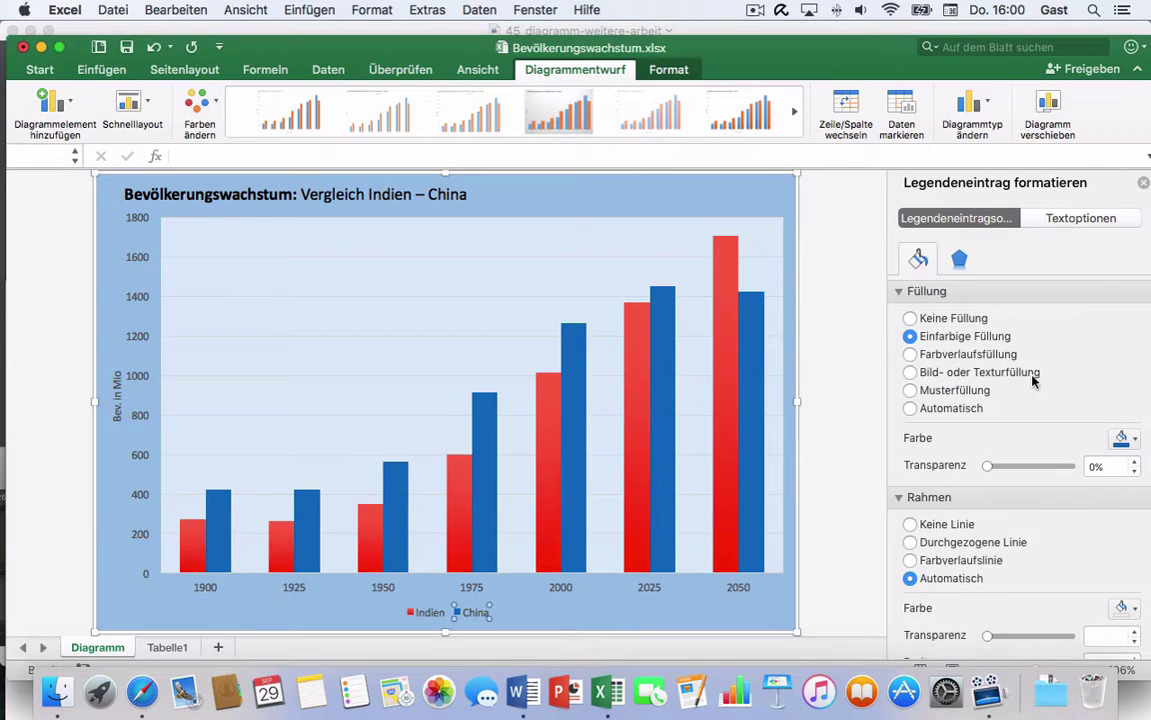
left_click(910, 355)
left_click(1124, 618)
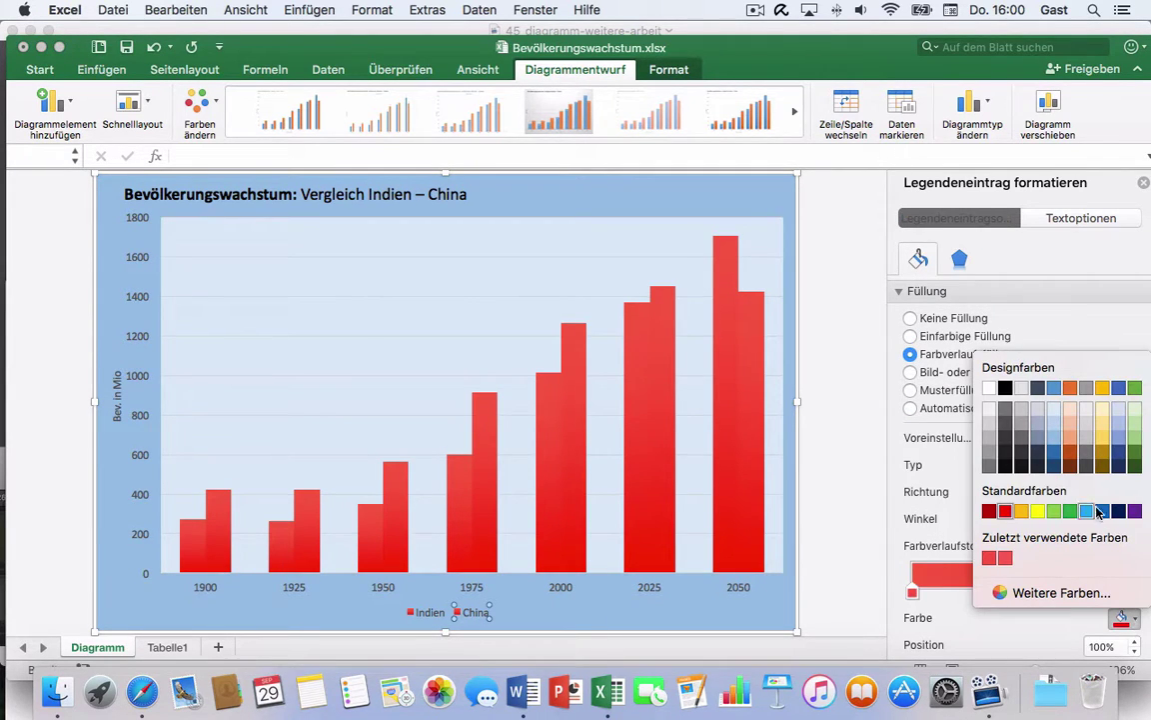
left_click(1103, 511)
left_click(912, 591)
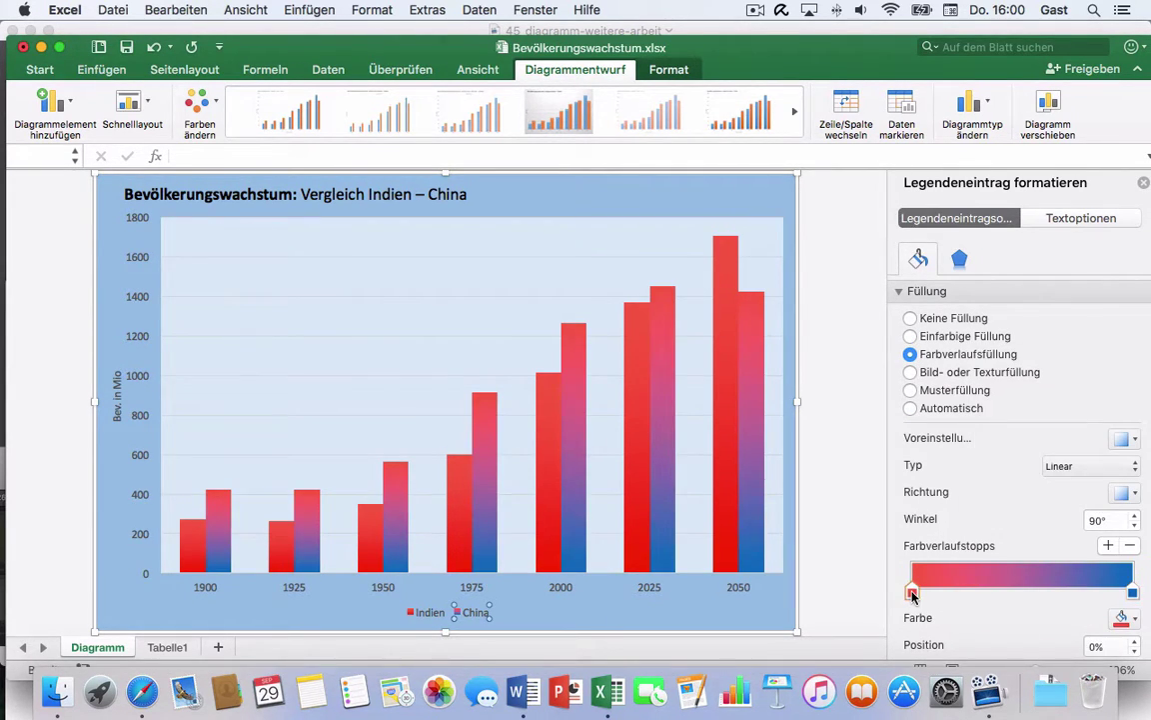
left_click(1136, 623)
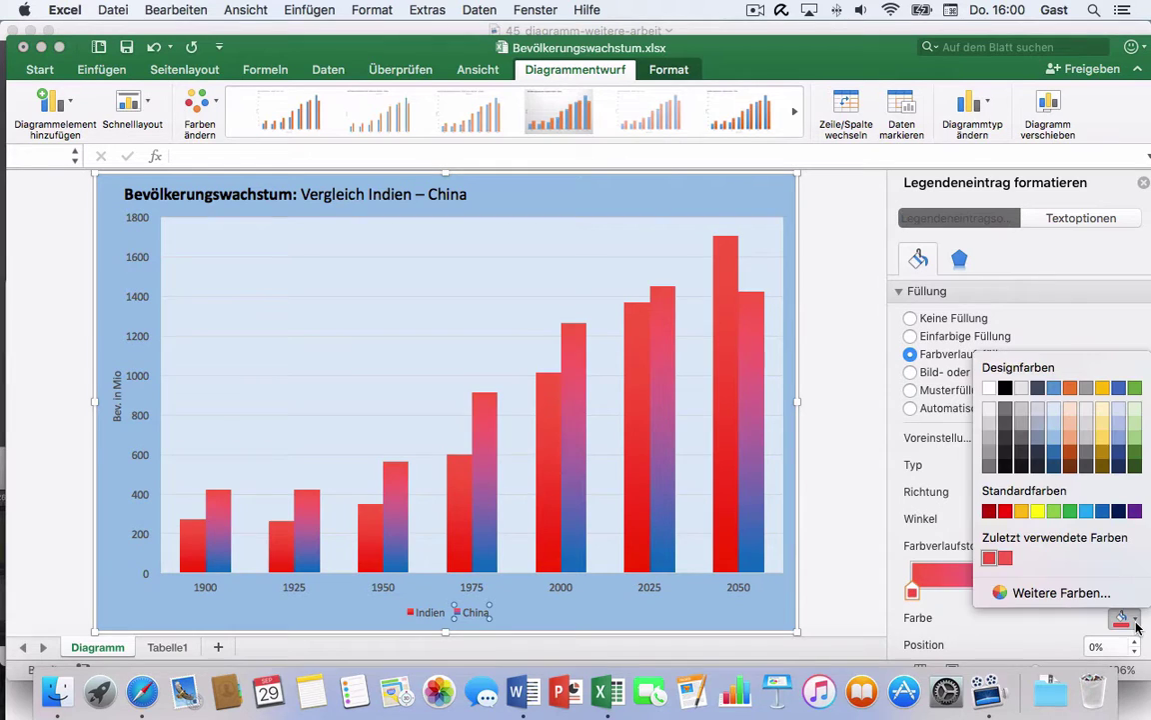
Step: Make the starting stop light blue and compare against the reference chart in Safari
left_click(1086, 511)
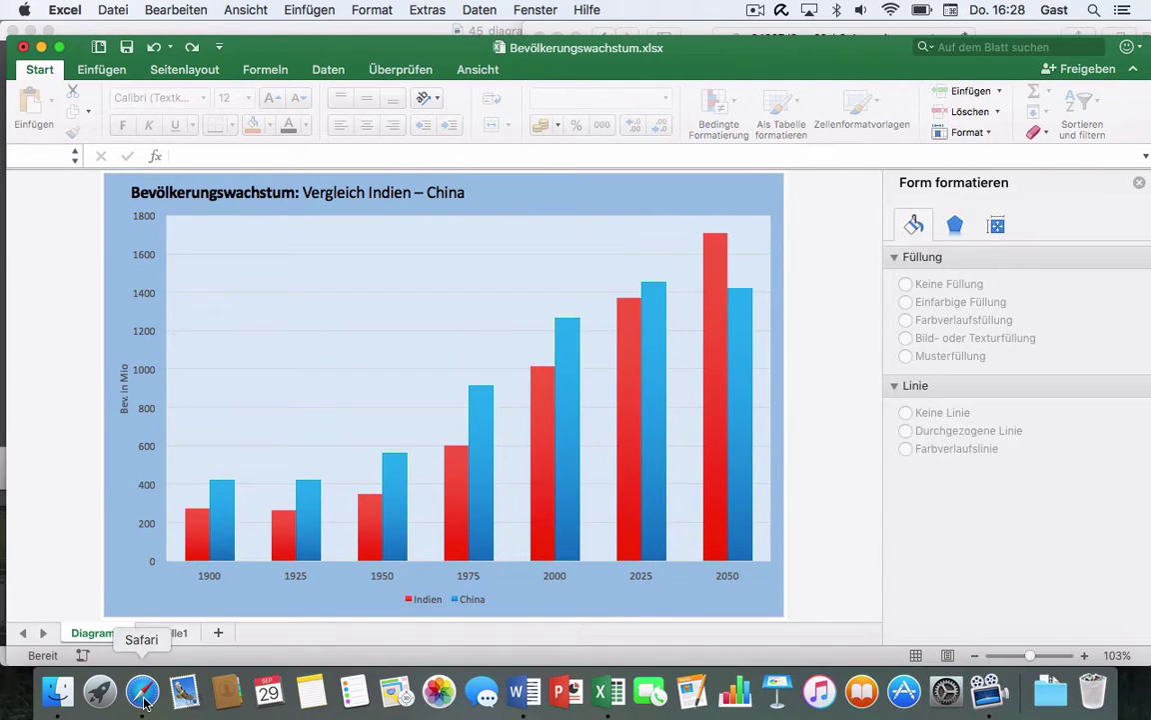
left_click(143, 699)
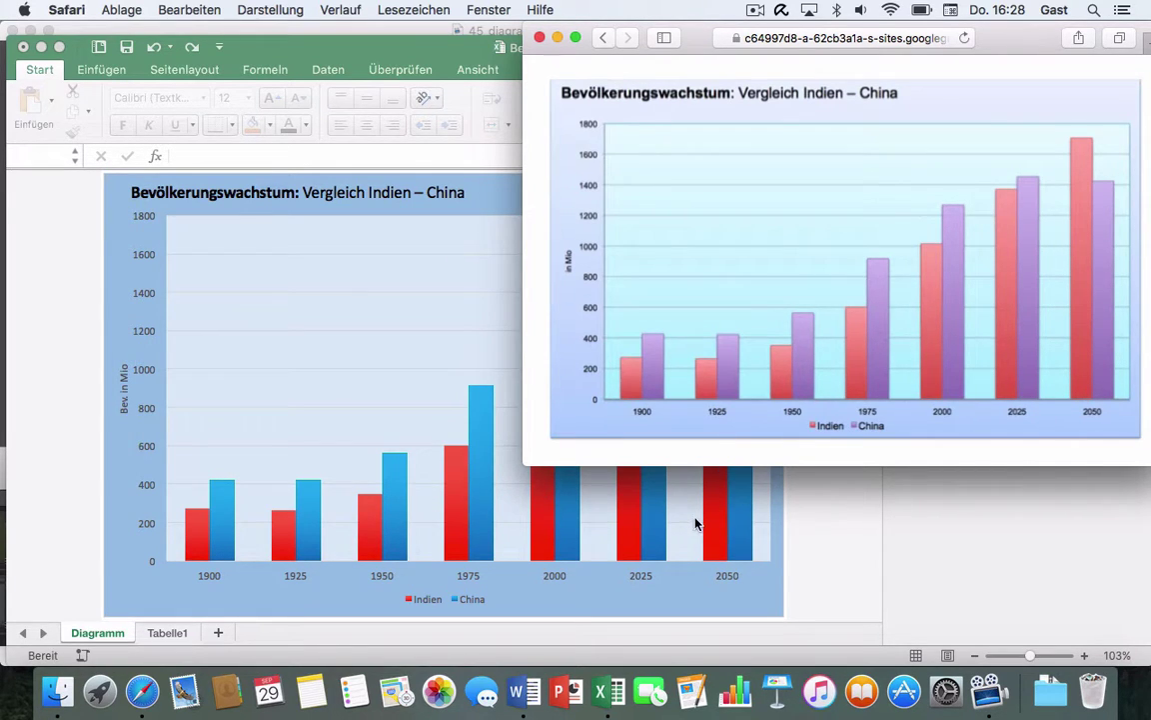
left_click(684, 550)
left_click(689, 550)
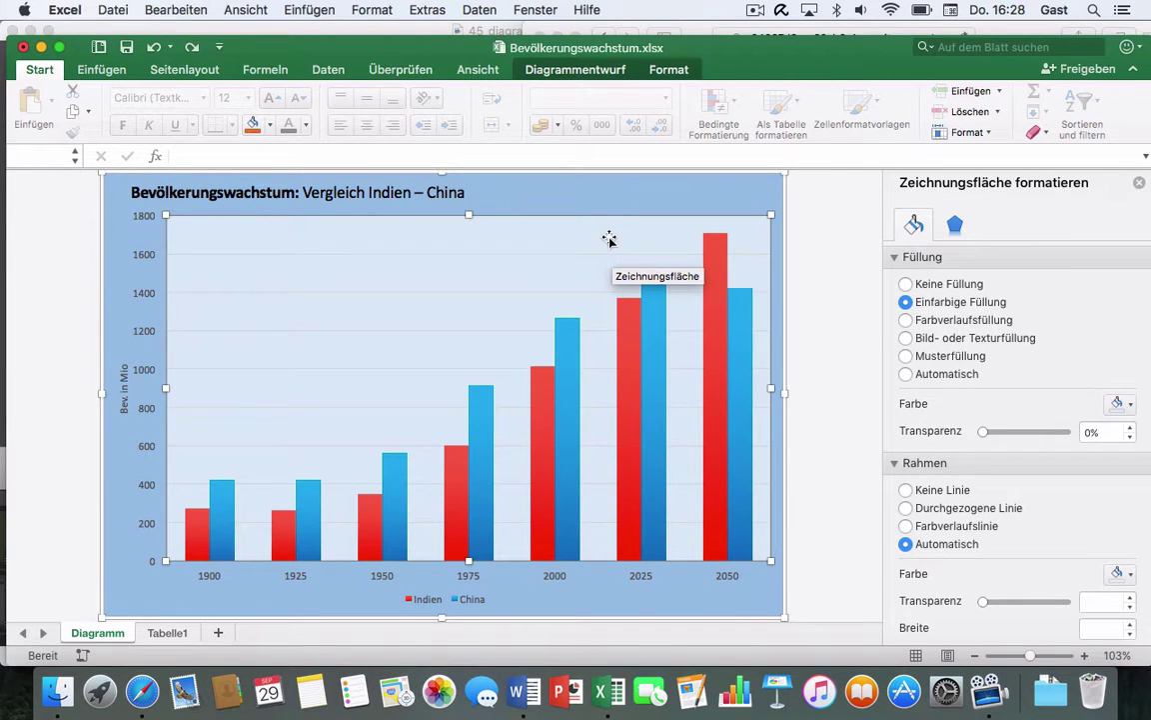
Step: Apply an Außen shadow preset to the plot area, keeping the shadow size at 100%
left_click(955, 225)
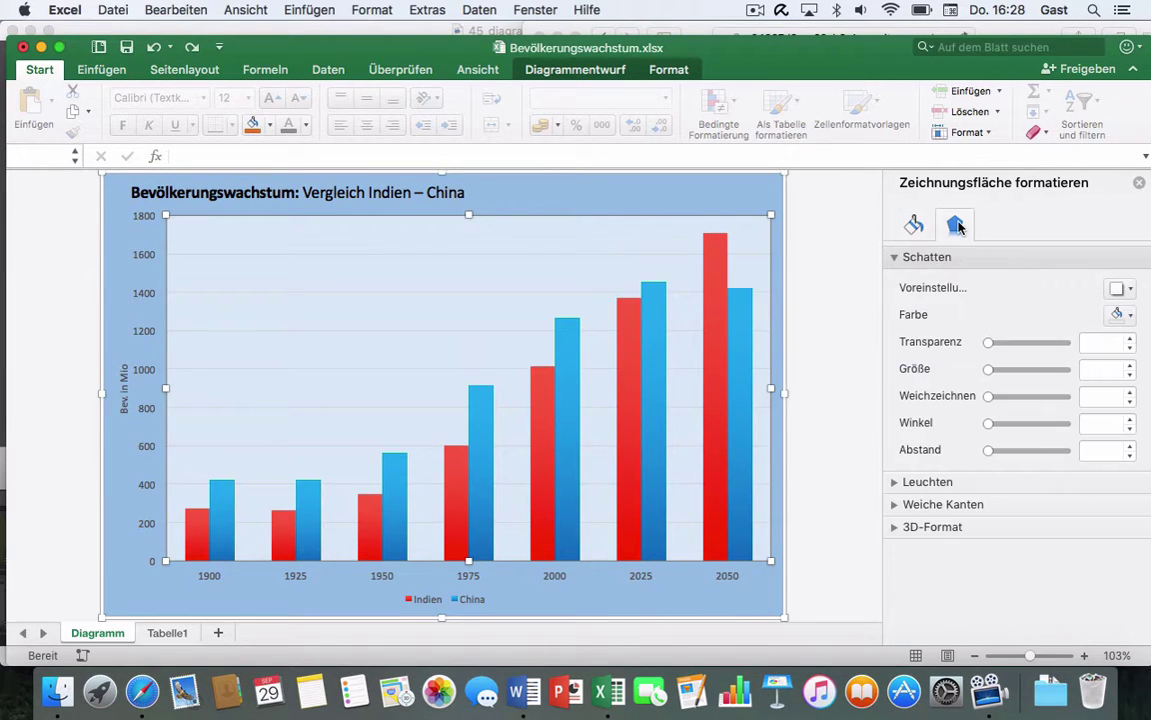
left_click(1123, 289)
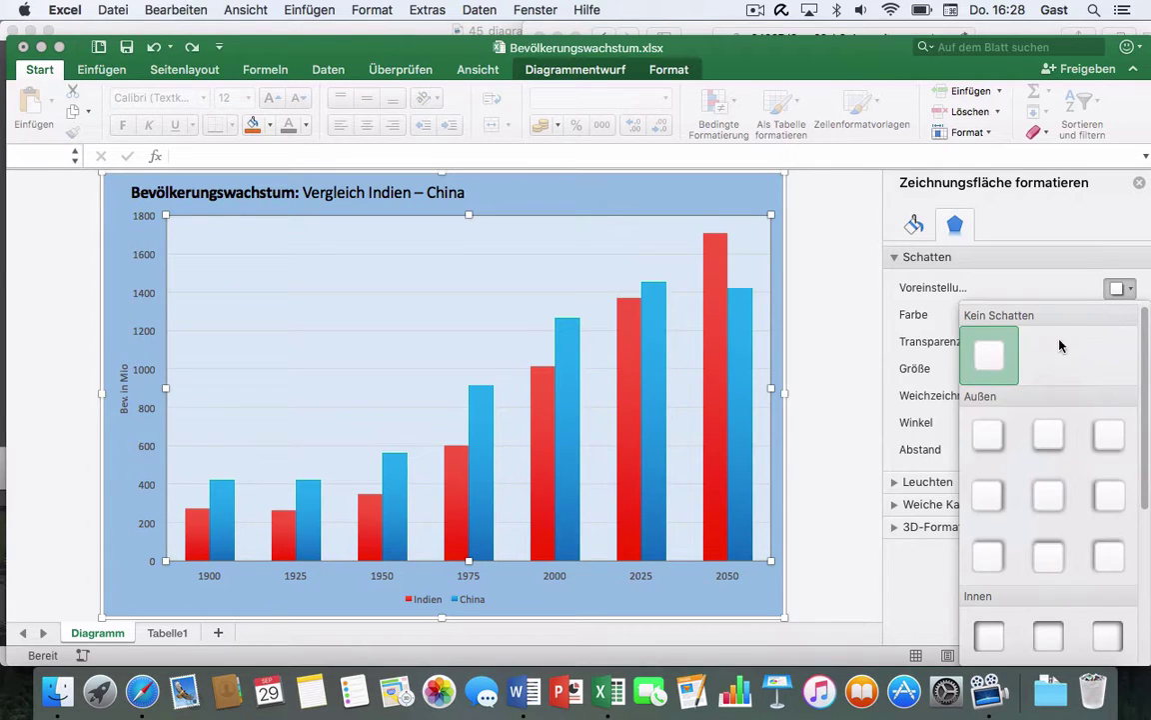
left_click(1002, 445)
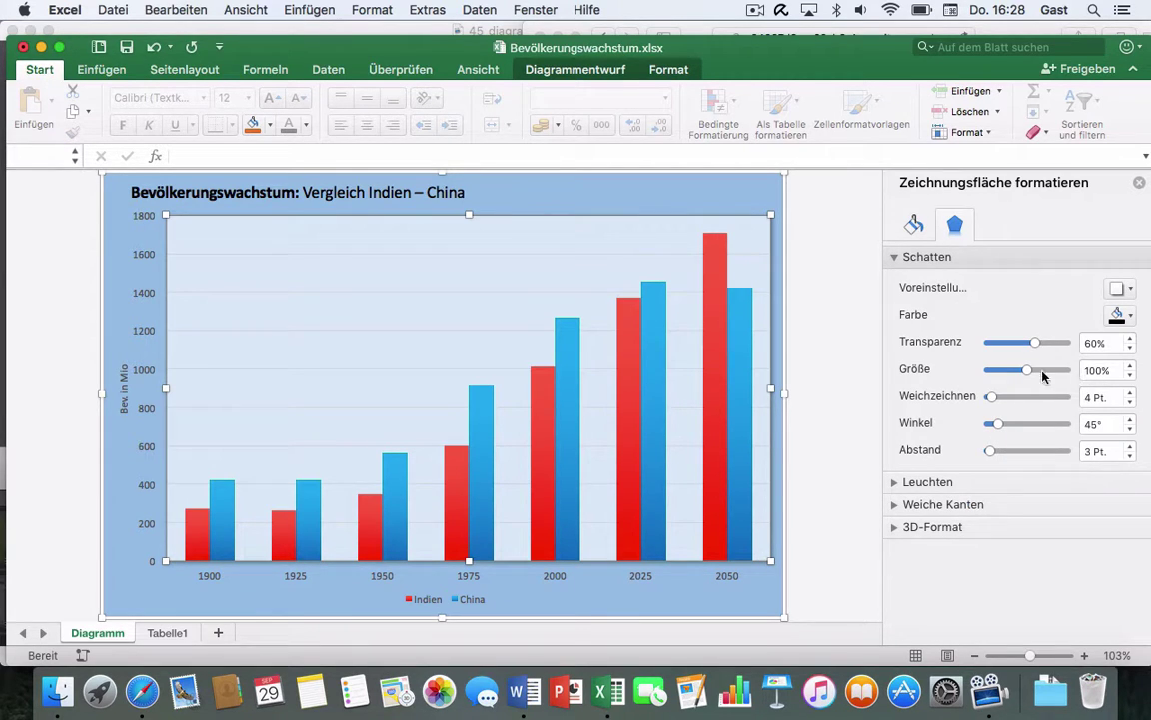
left_click_drag(1027, 371, 1027, 371)
left_click(656, 347)
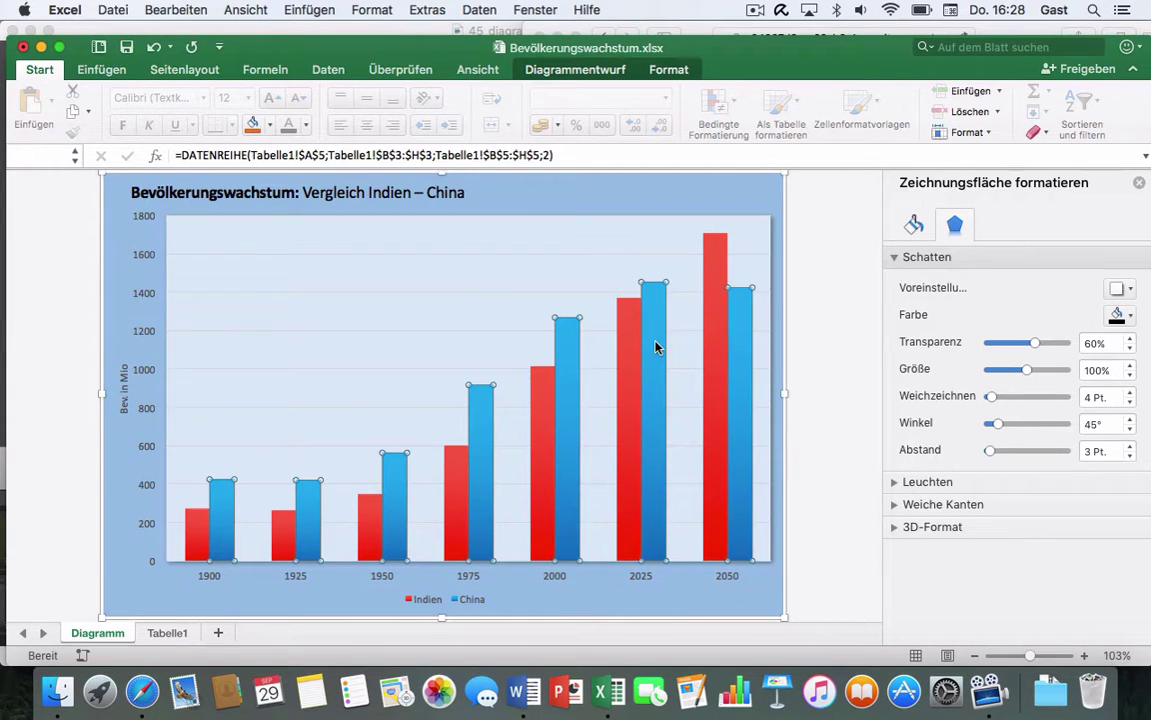